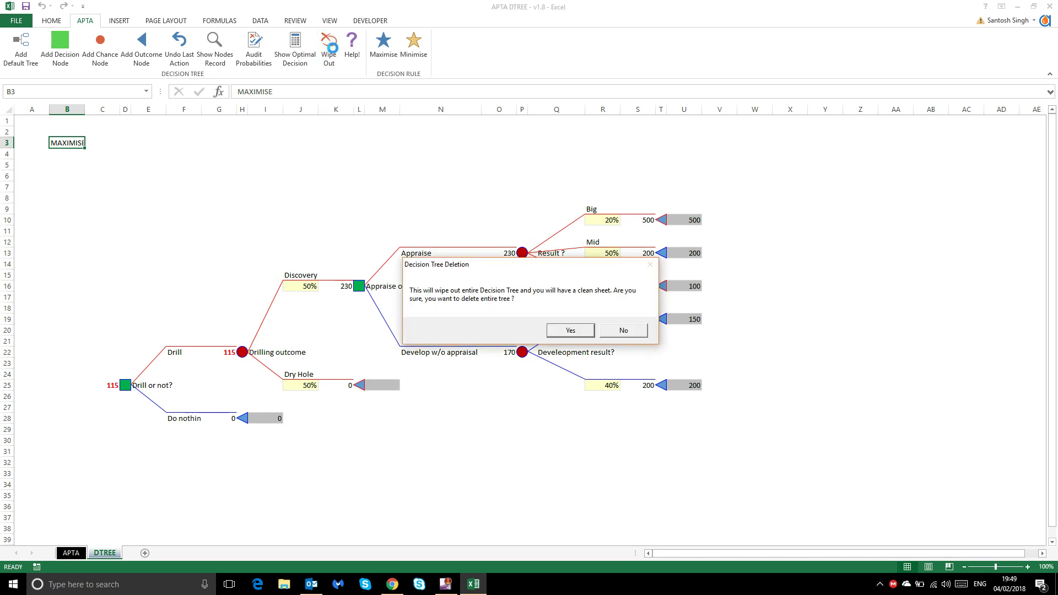
- Confirm wiping out the entire existing decision tree to get a clean sheet
drag(557, 274, 271, 172)
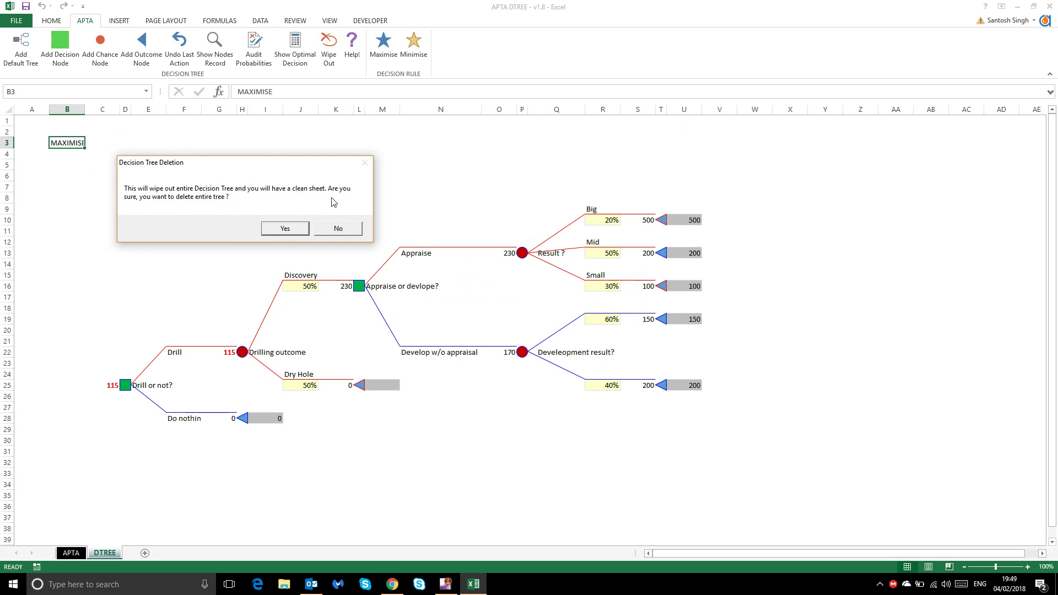
click(286, 228)
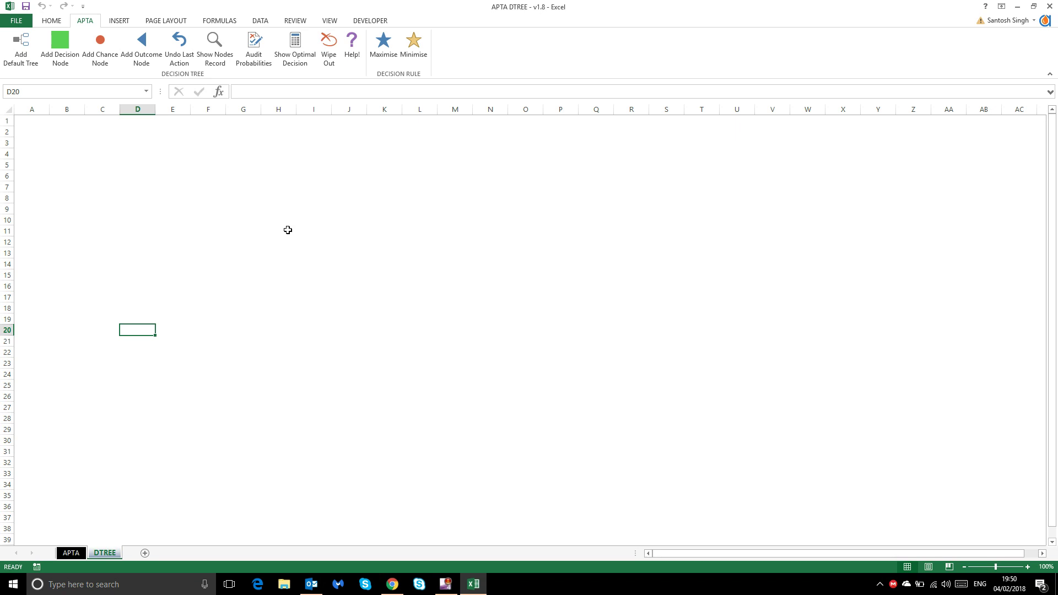
click(228, 388)
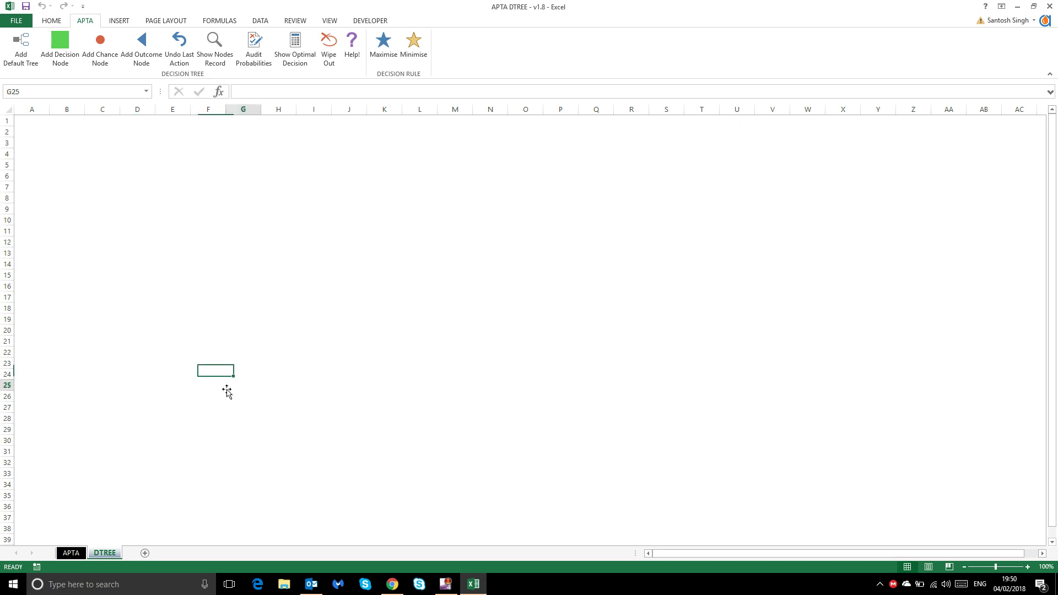
click(243, 385)
click(284, 307)
click(181, 309)
click(104, 330)
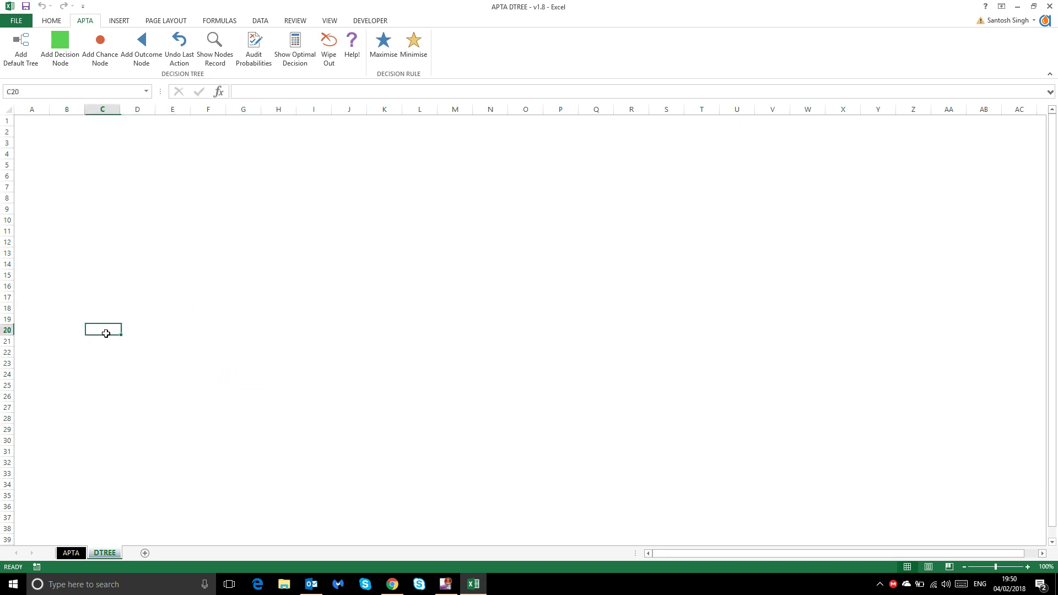
click(184, 361)
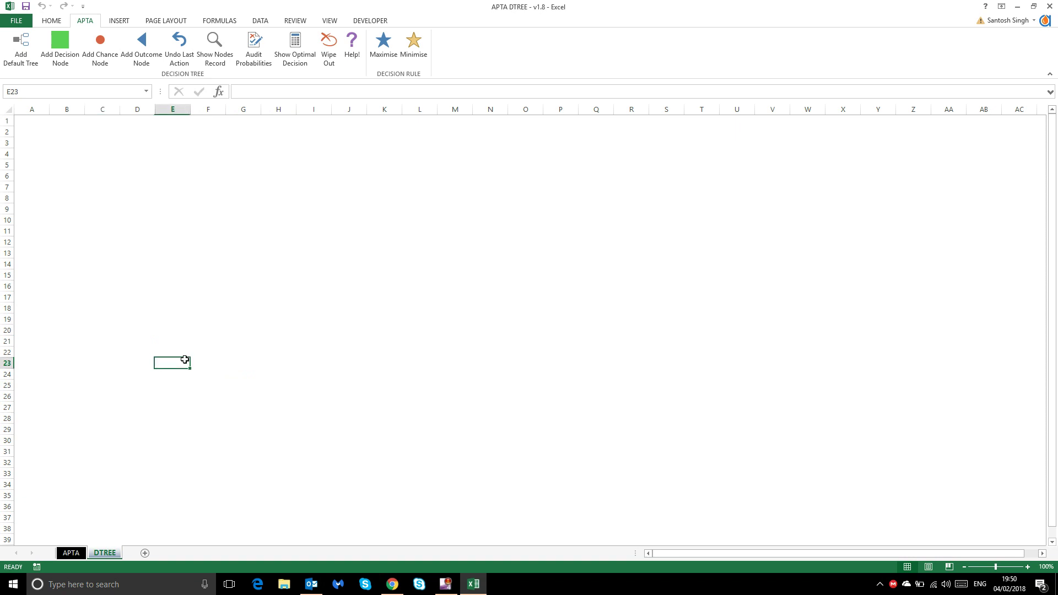
- Add a decision node with two decision branches at cell E20
click(171, 329)
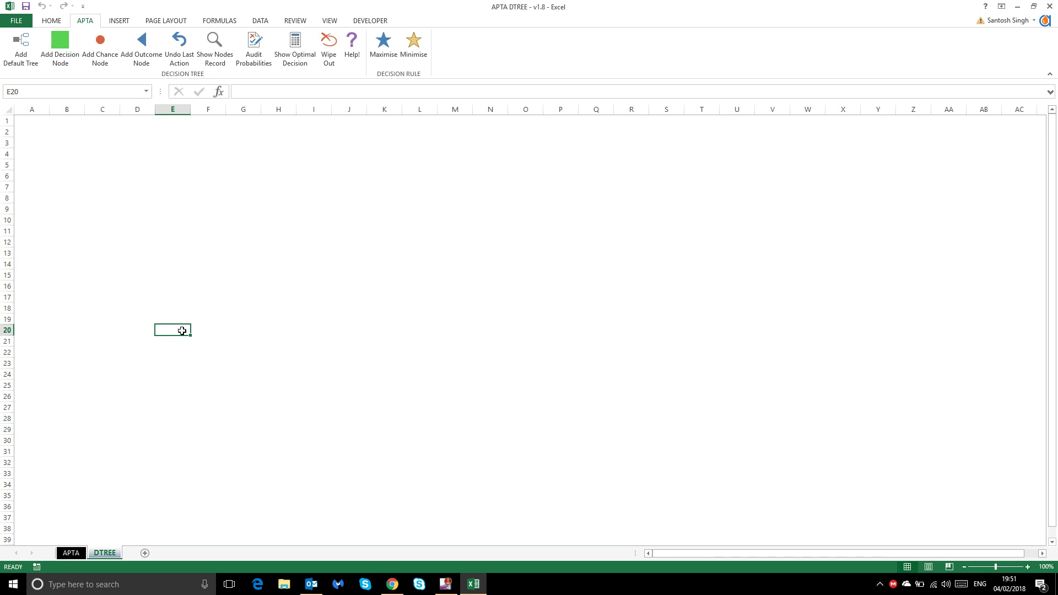
click(64, 49)
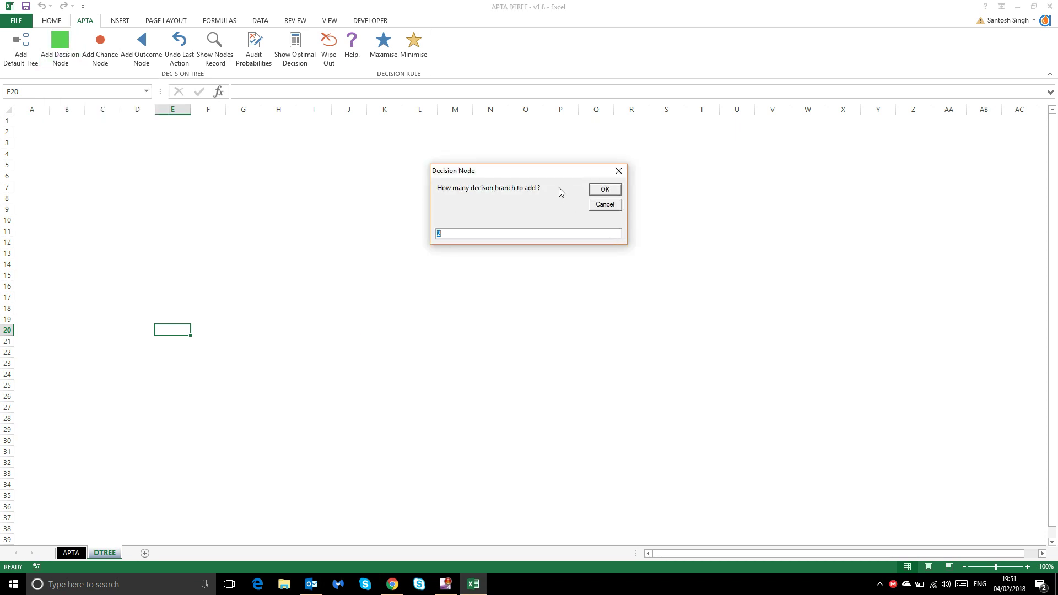
drag(554, 178, 355, 217)
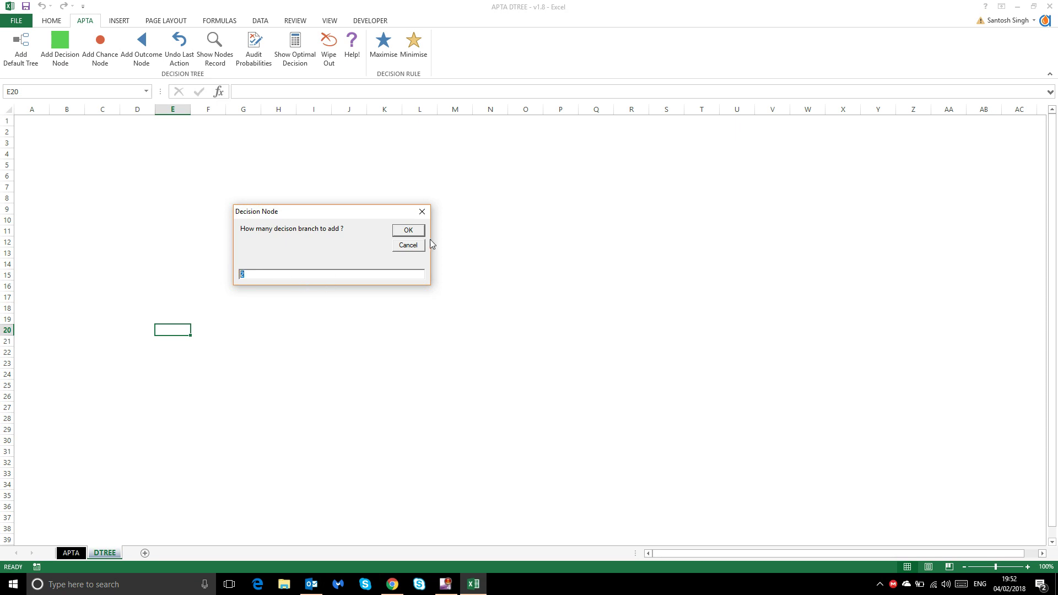
click(418, 233)
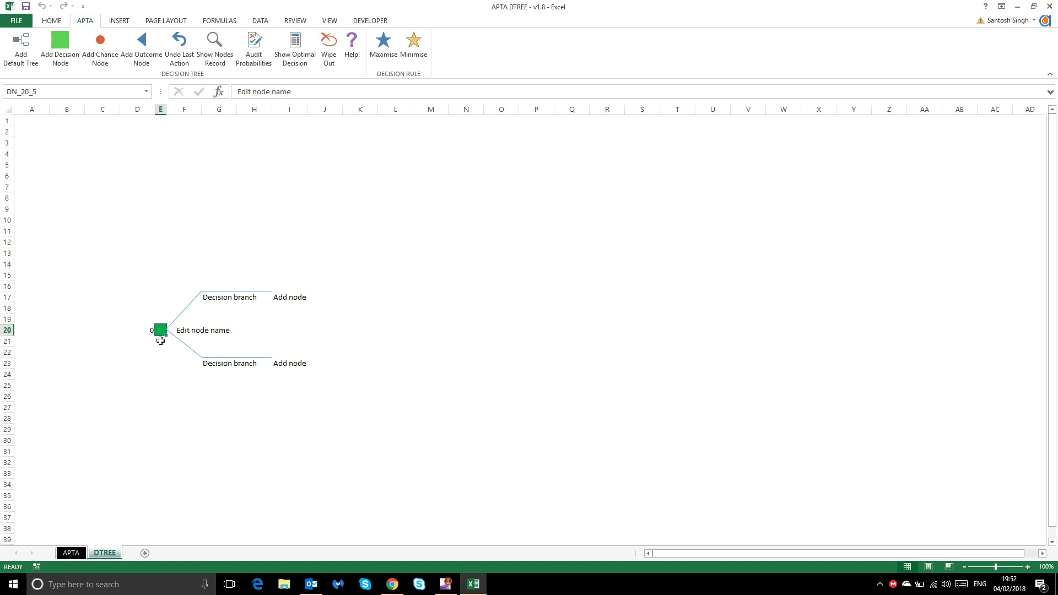
click(142, 331)
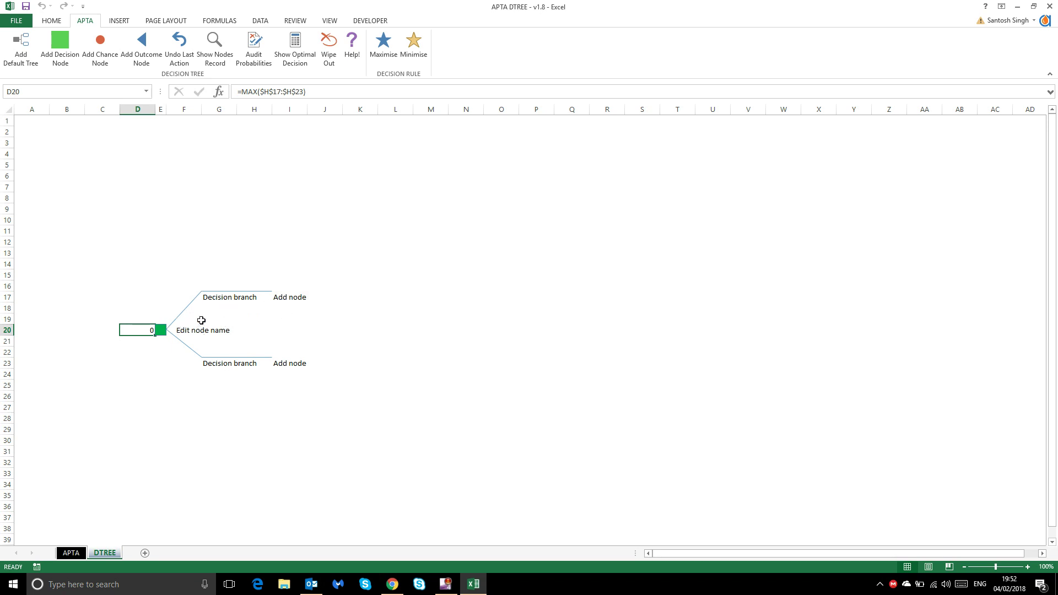
- Name the decision node's upper branch "Drill" and its lower branch "Do nothing"
click(206, 298)
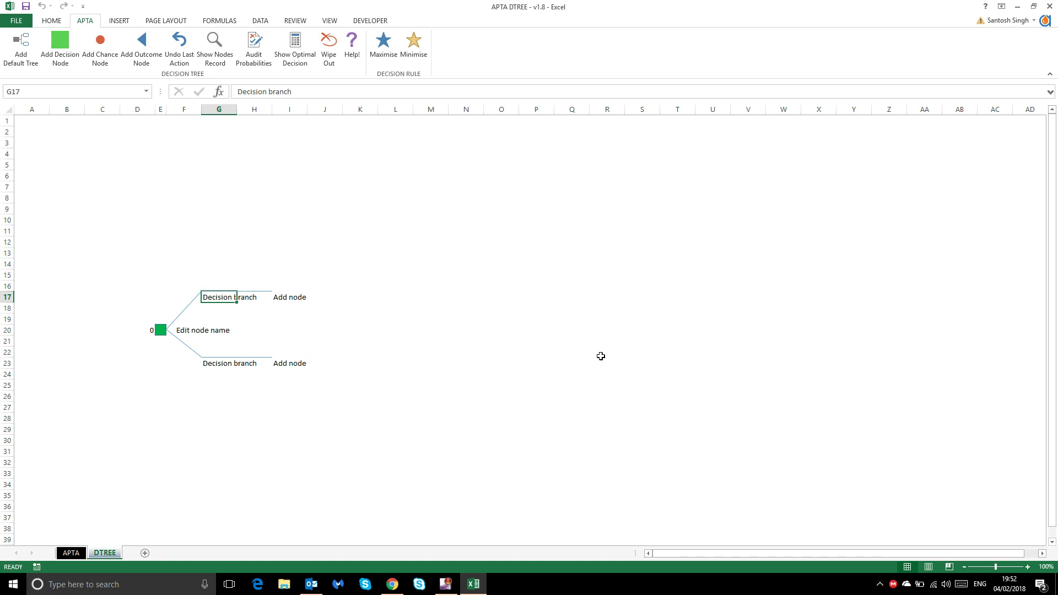
text(Drill)
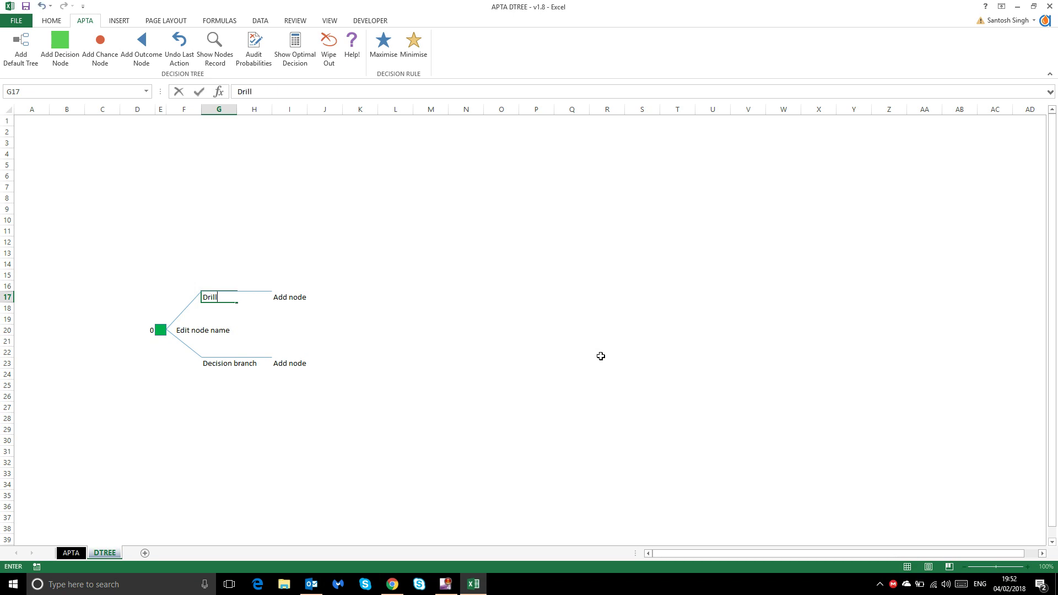
key(Return)
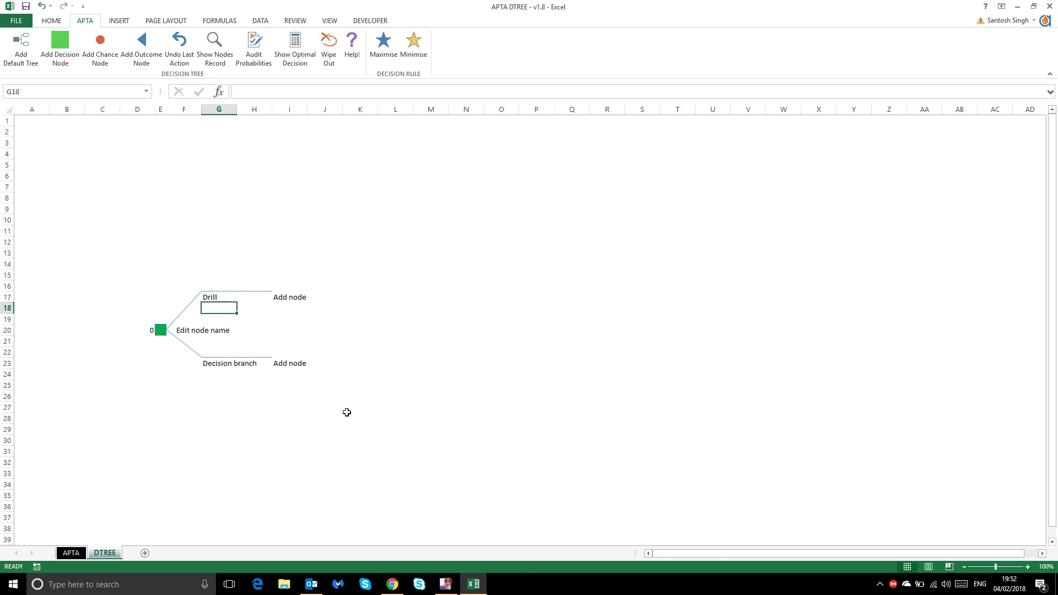
click(208, 362)
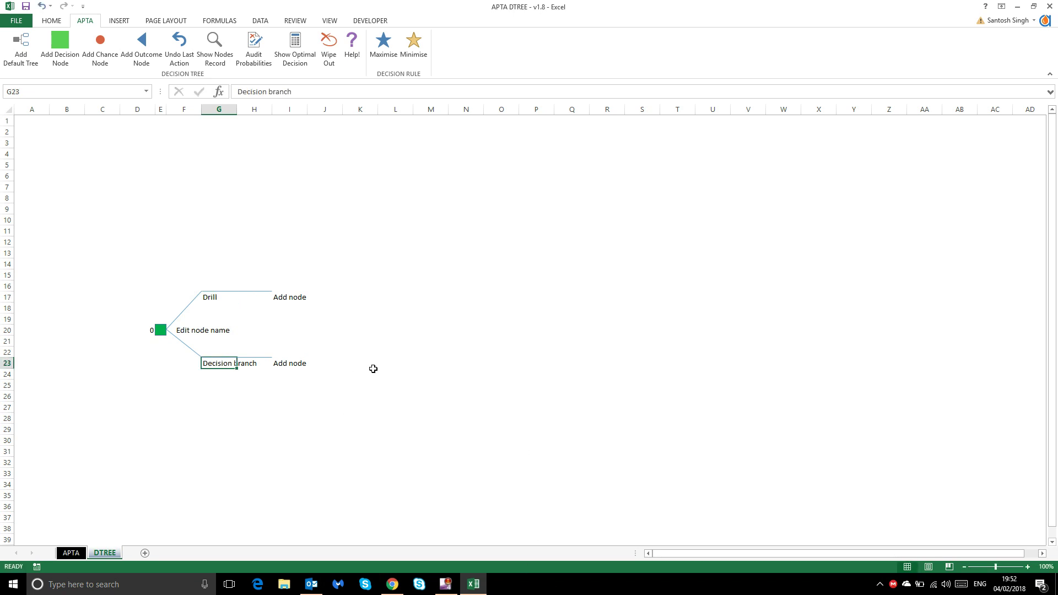
text(D)
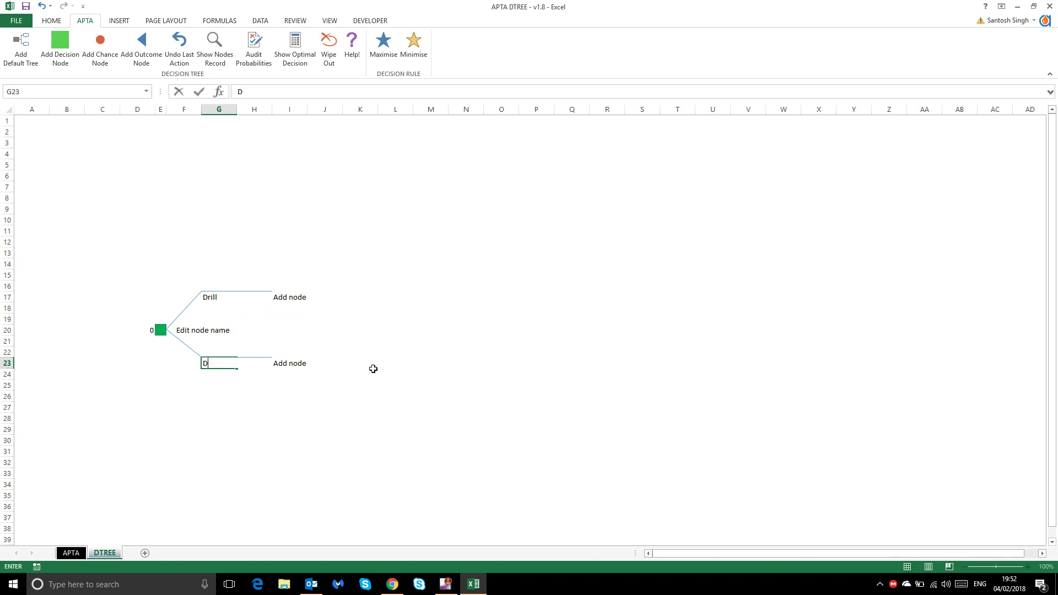
text(o nothing)
key(Return)
- Name the decision node "Drill or not?" in the cell that holds the green square
click(177, 330)
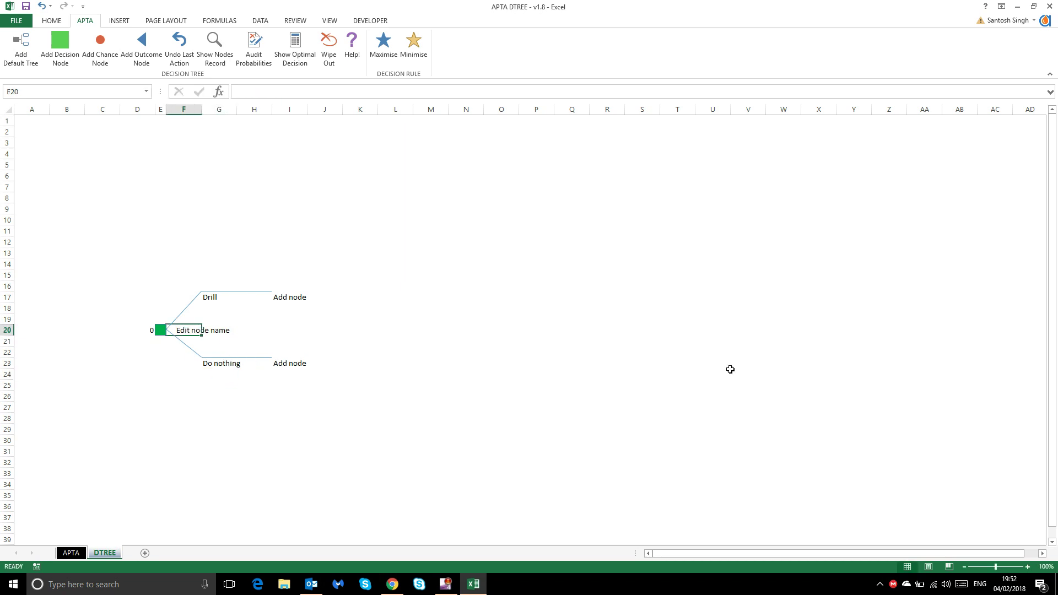
key(Right)
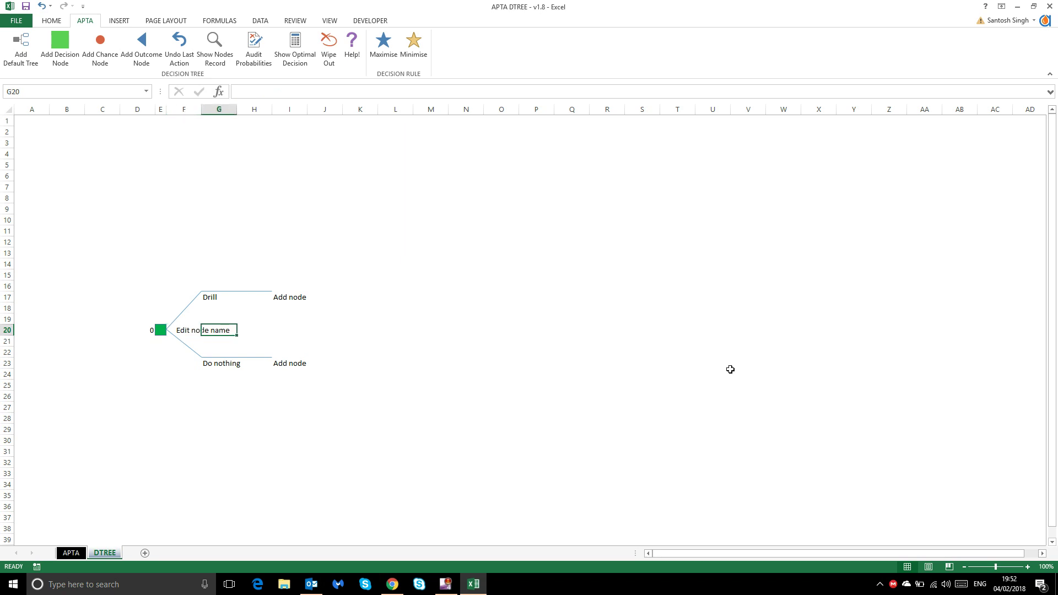
key(Left)
key(Left)
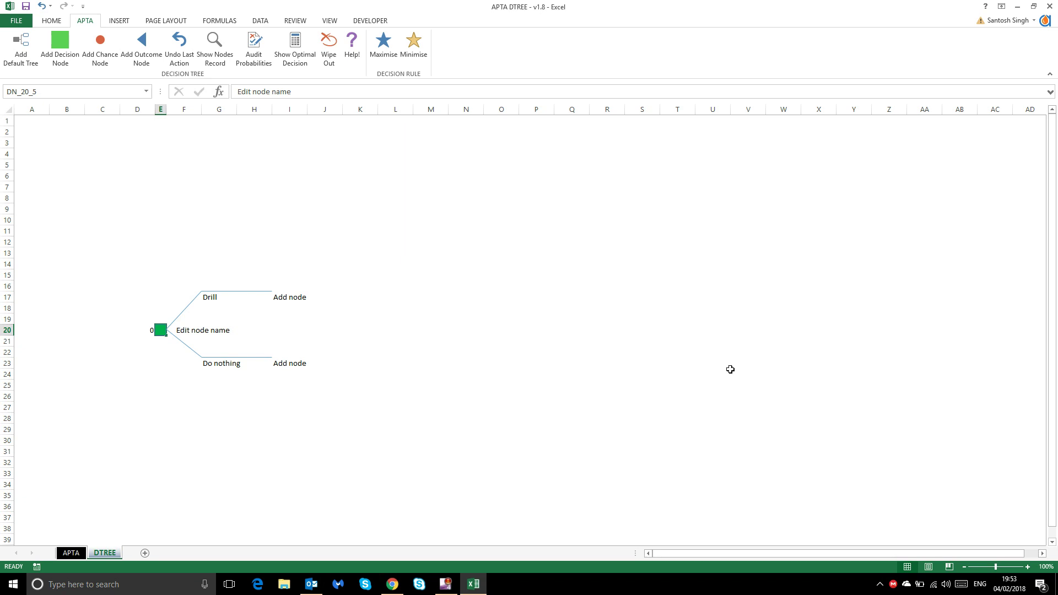
text(Dr)
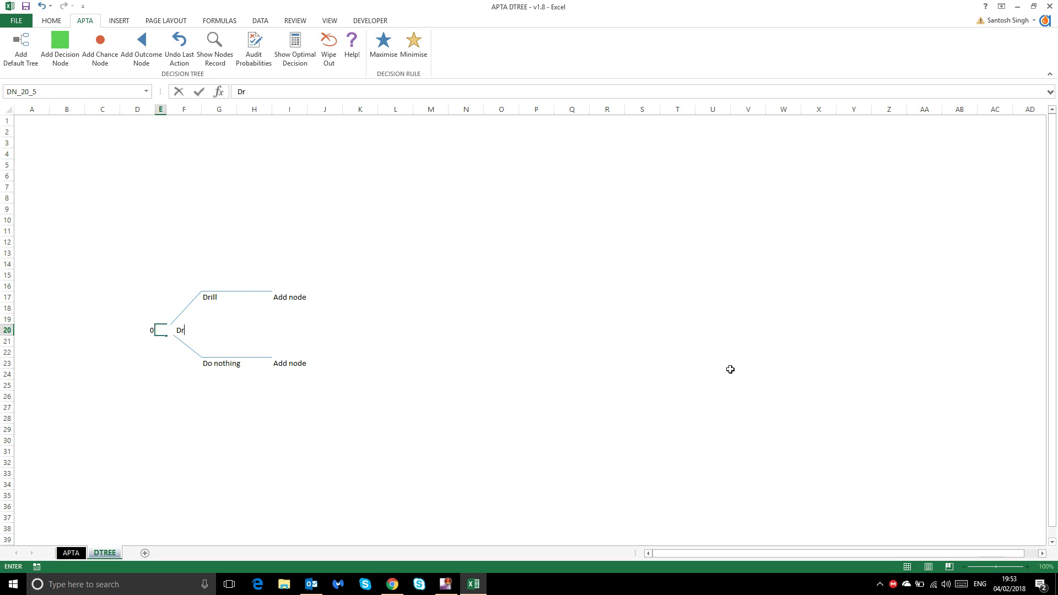
text(ill or not?)
key(Return)
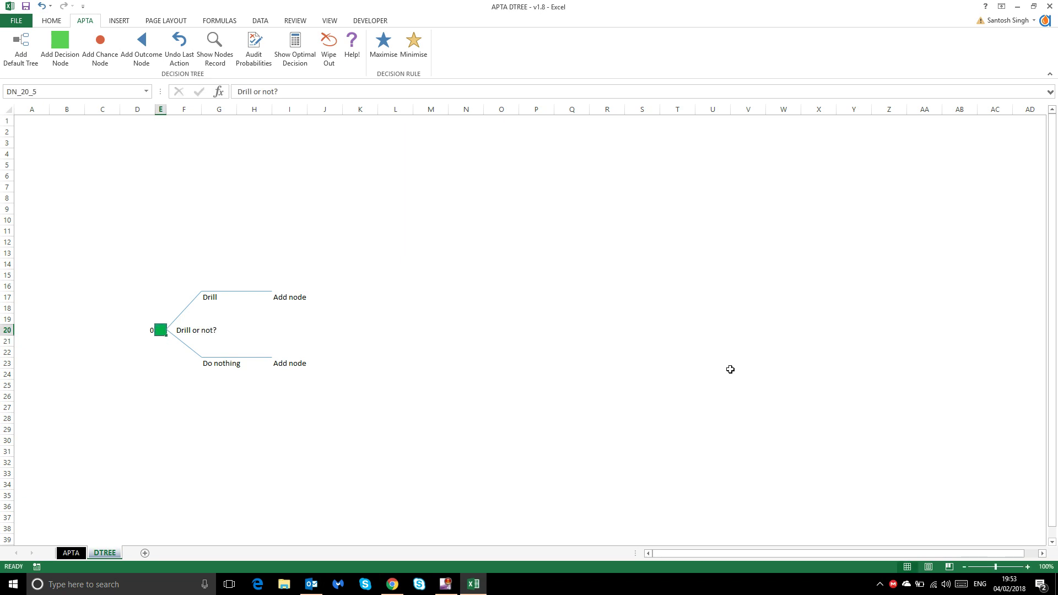
key(Up)
key(Up)
key(Up)
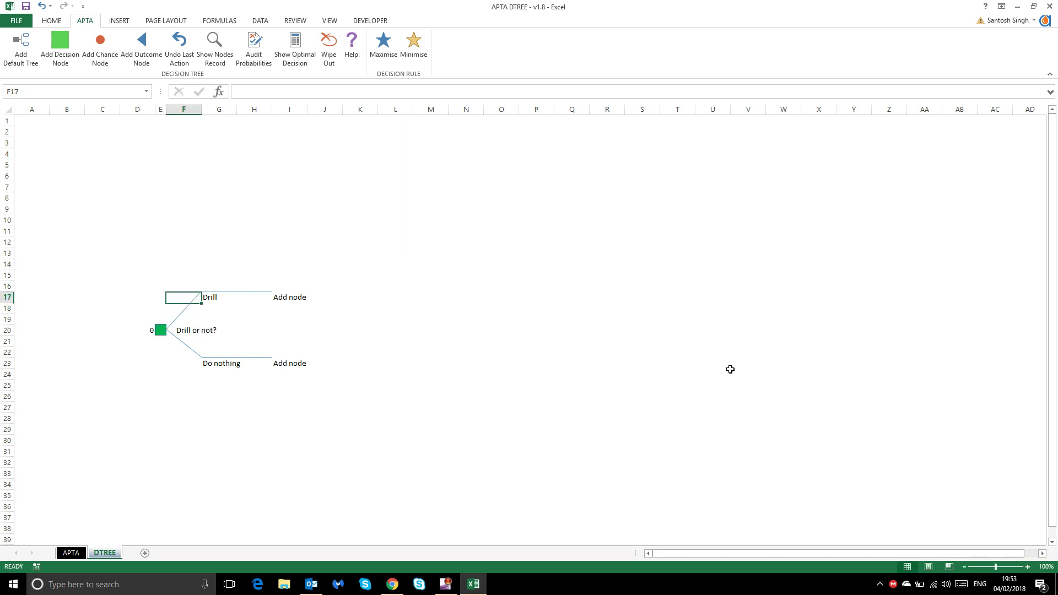
key(Right)
key(Down)
key(Down)
key(Down)
key(Down)
key(Down)
key(Down)
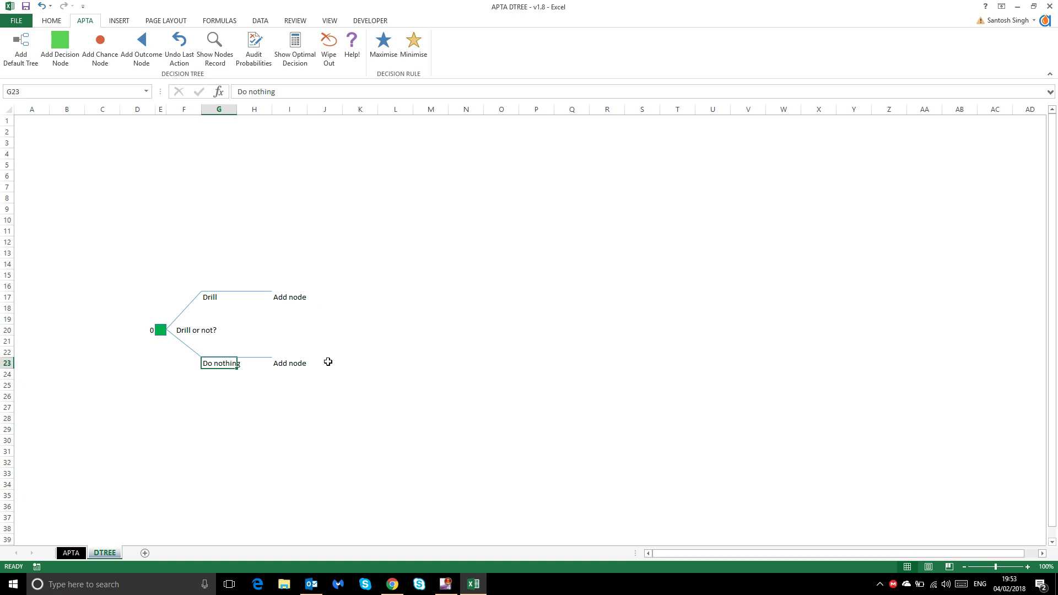
- Add a chance node with two chance branches at the end of the Drill branch
click(278, 295)
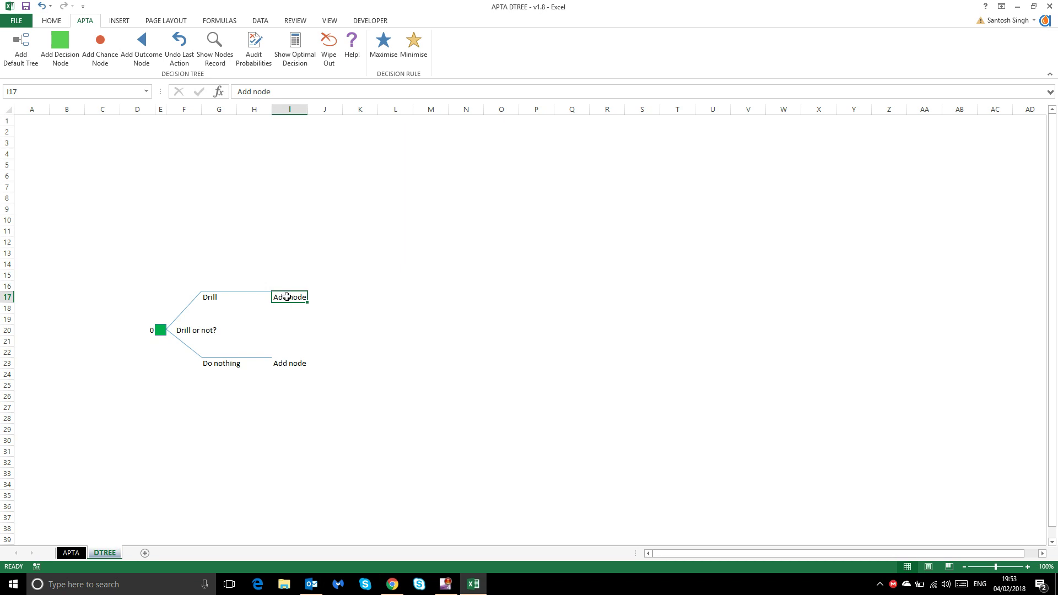
click(100, 54)
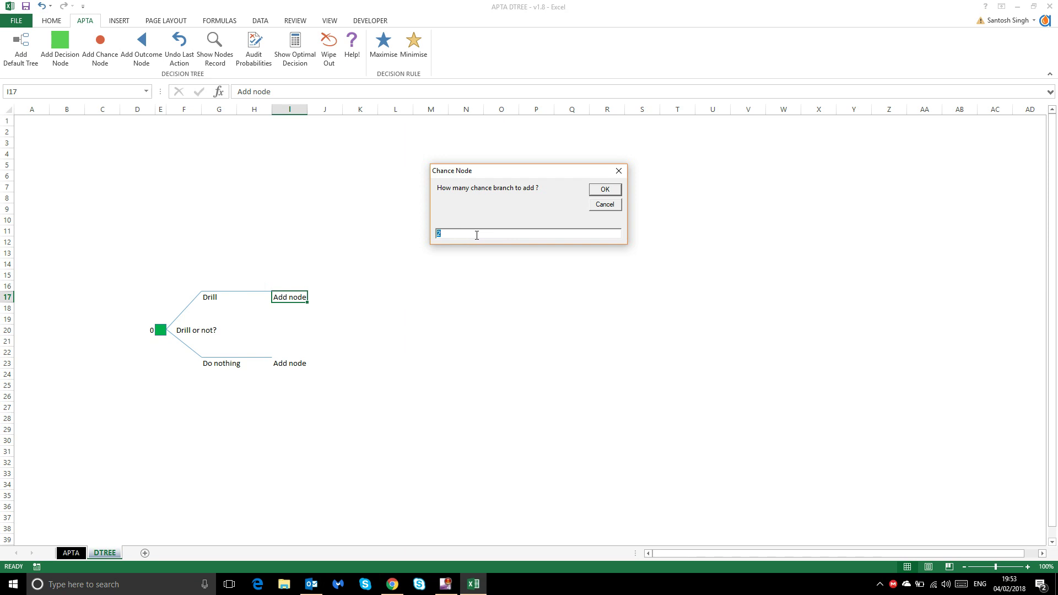
click(606, 190)
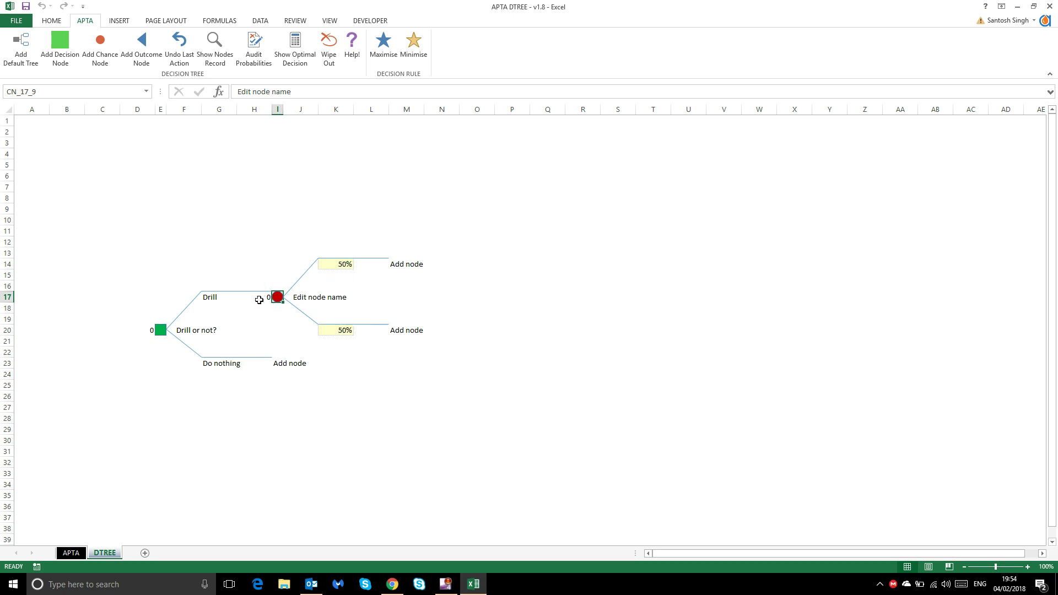
- Set the chance node's upper branch probability to 70% and its lower branch probability to 30%
click(351, 262)
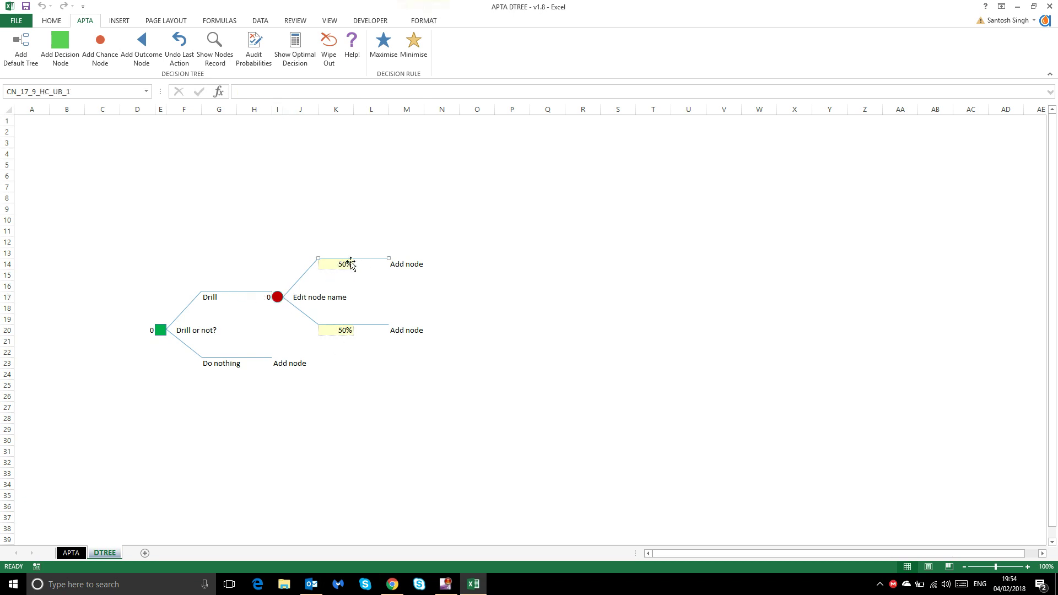
click(342, 265)
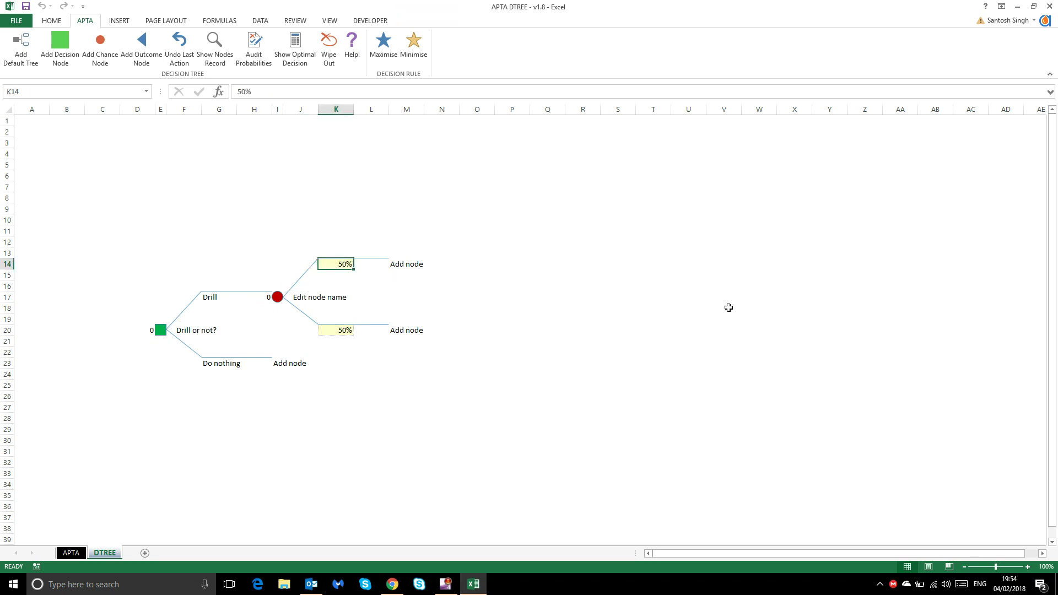
text(70)
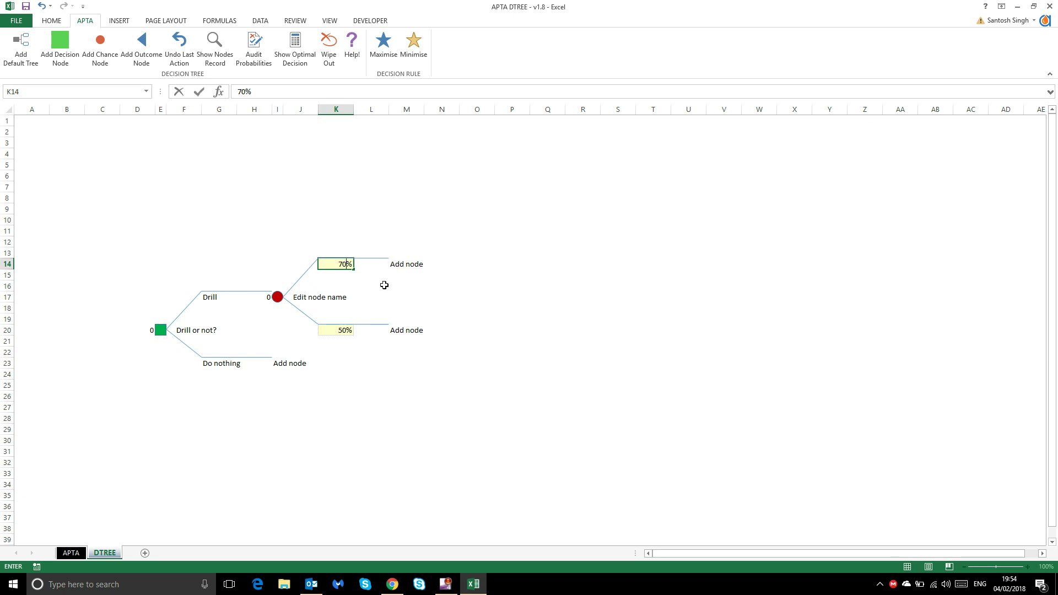
click(342, 330)
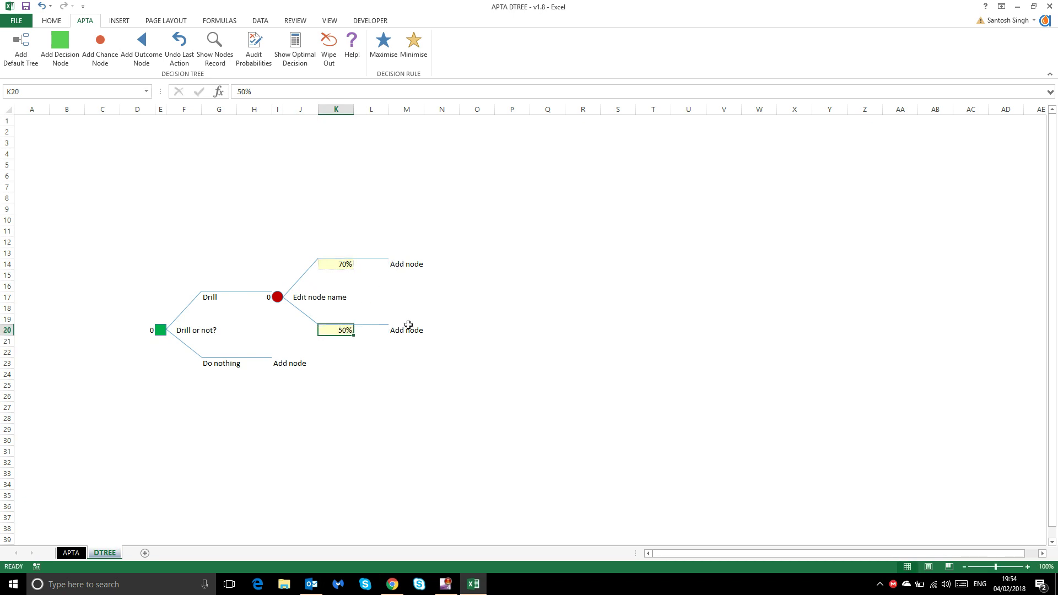
text(30)
key(Return)
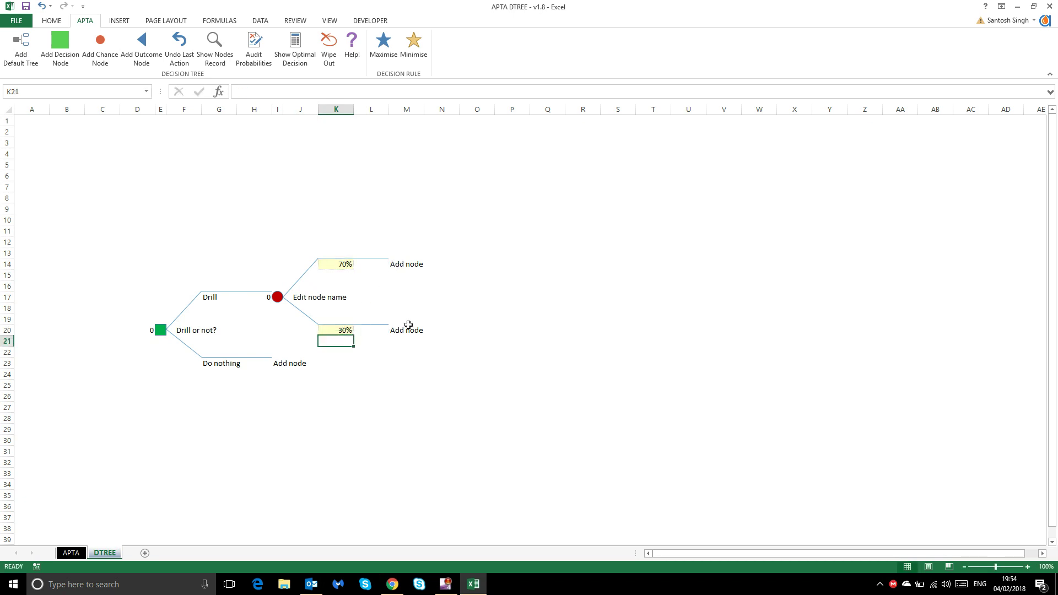
- Label the 30% chance branch "Dry hole" and the 70% chance branch "Discovery" in the cells above their probabilities
click(337, 330)
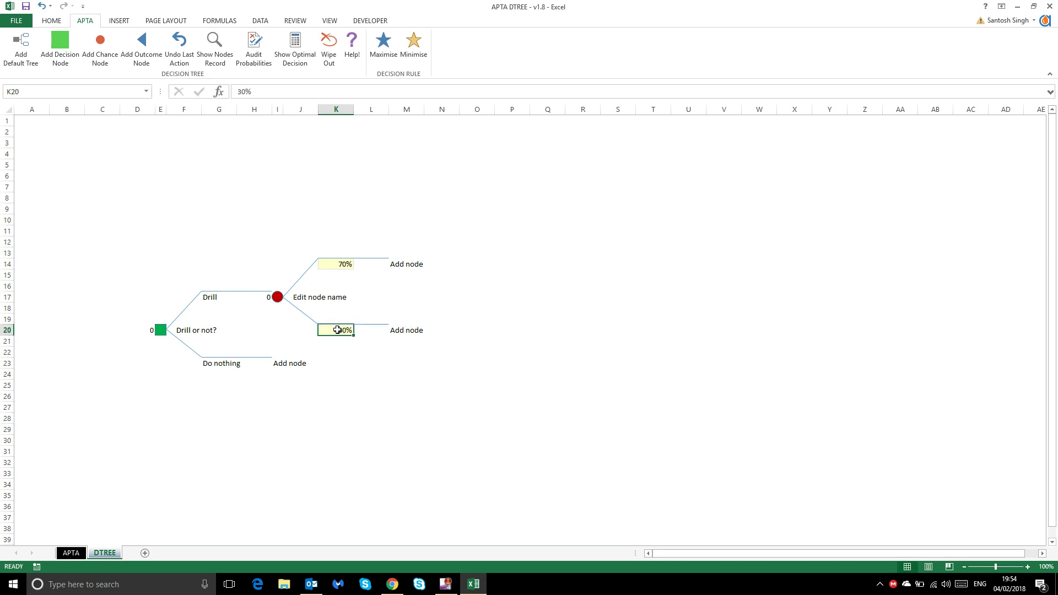
key(Up)
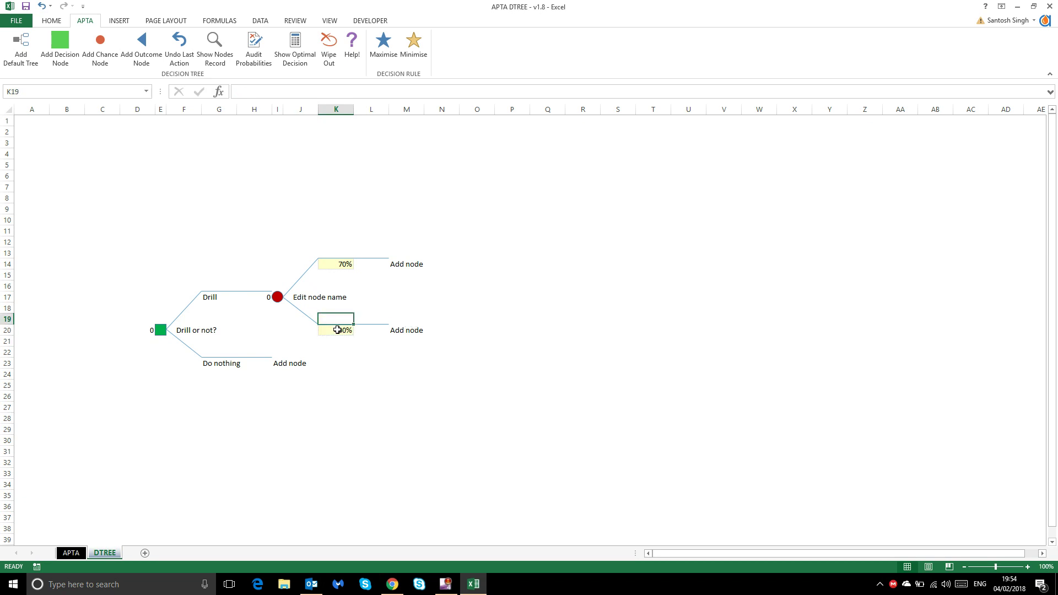
text(Dry hole)
key(Up)
key(Up)
key(Up)
key(Up)
key(Up)
key(Up)
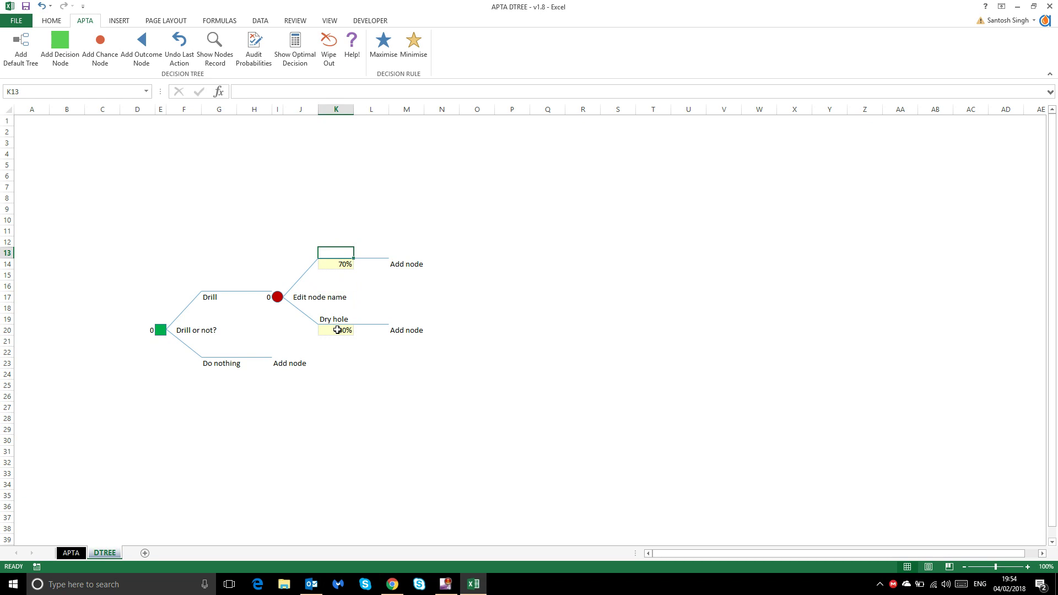
text(Discovery)
key(Return)
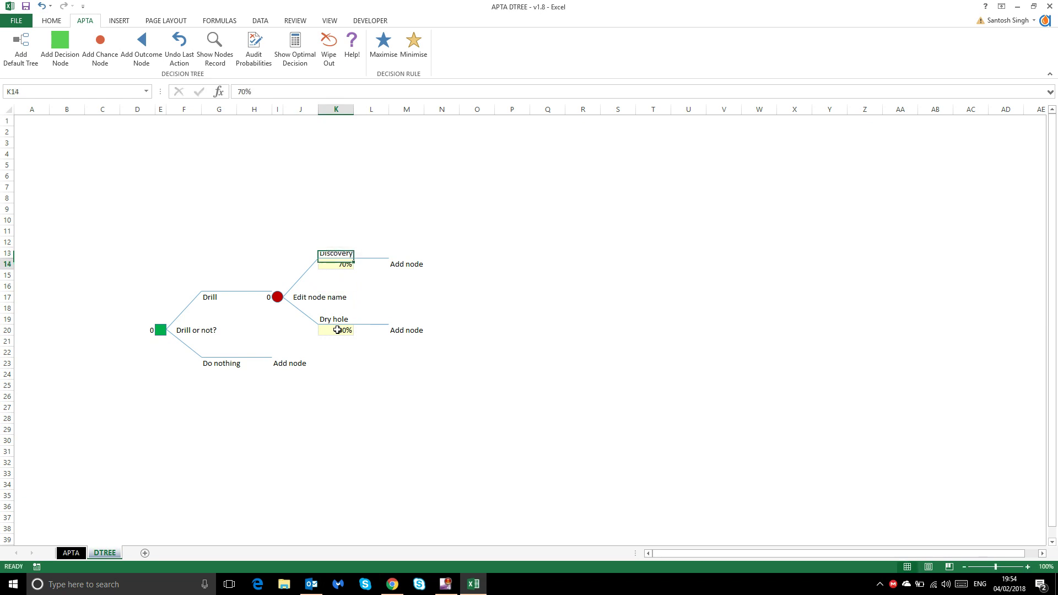
key(Up)
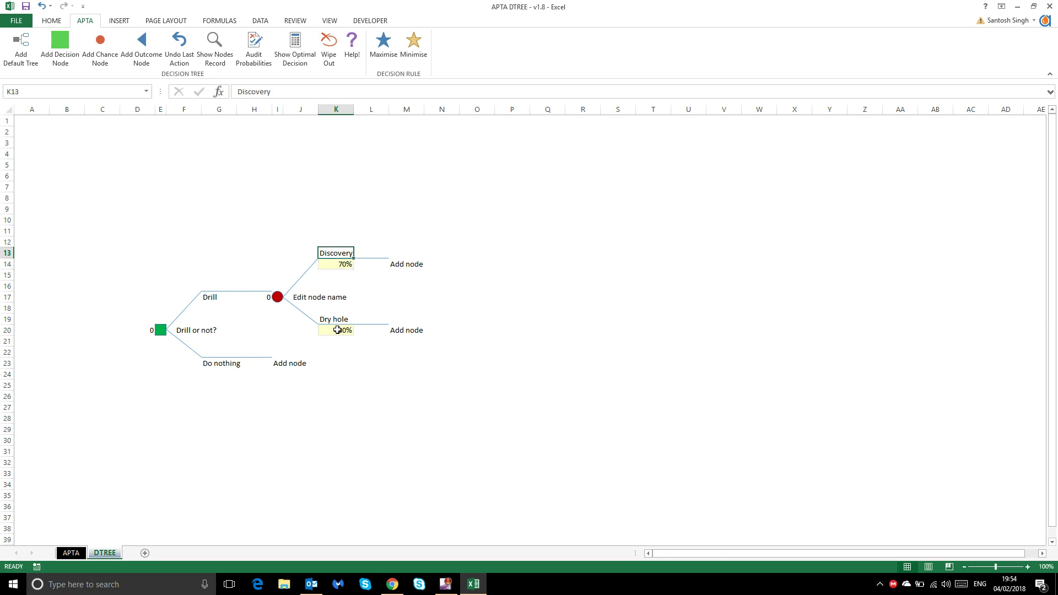
- Add an outcome node at the end of the Discovery branch and give it a value of 100
key(Down)
key(Right)
key(Right)
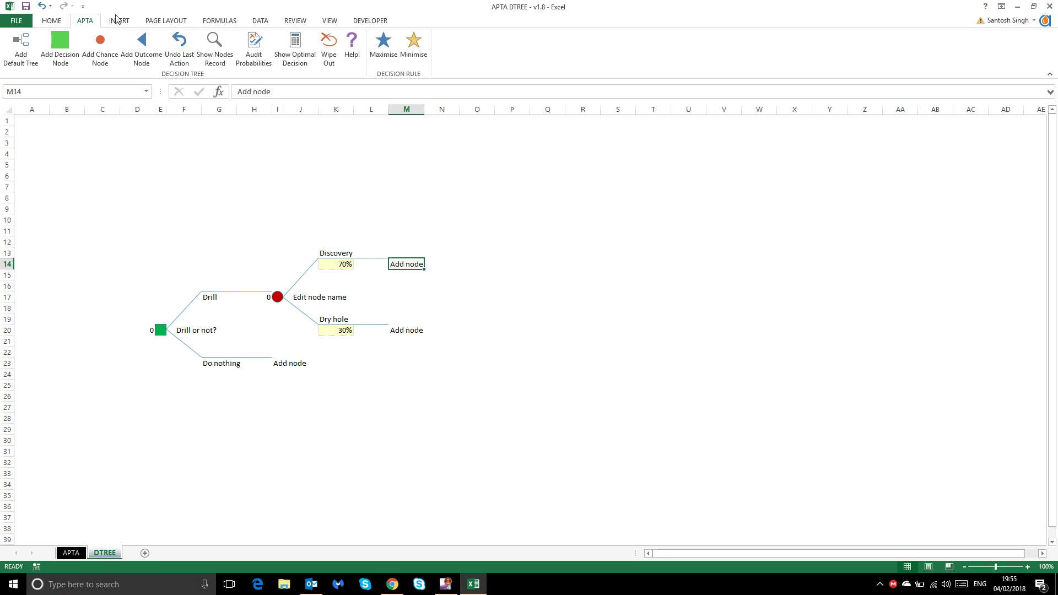
click(142, 51)
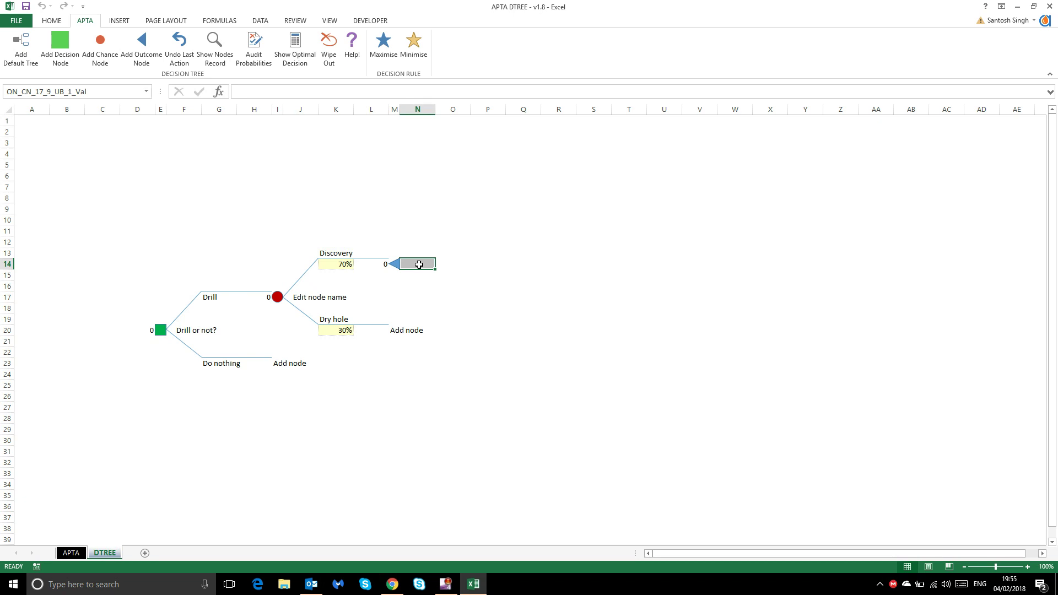
text(100)
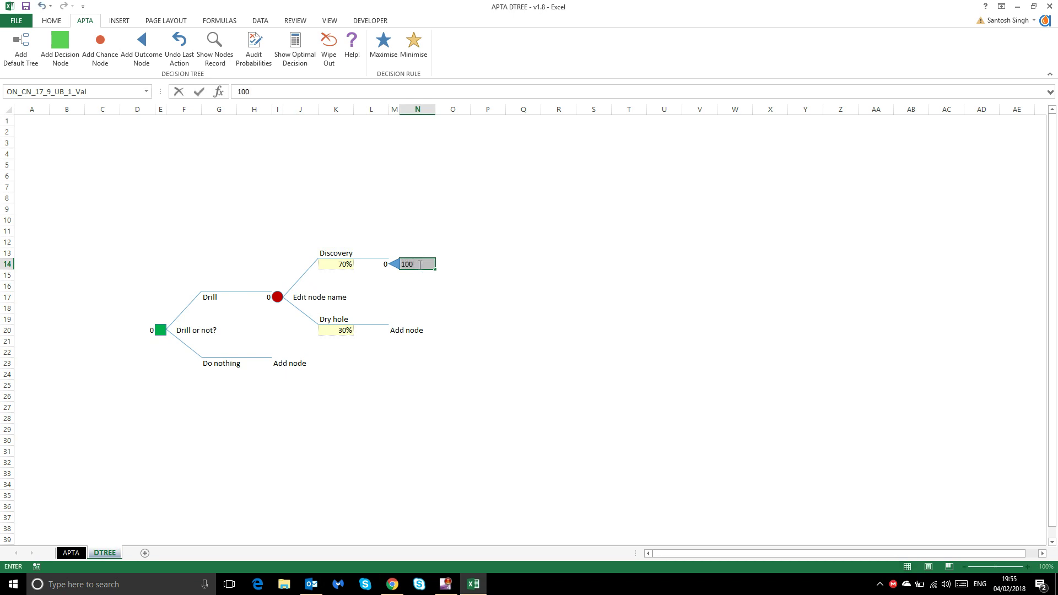
- Add an outcome node at the end of the Dry hole branch with a value of -50
click(401, 328)
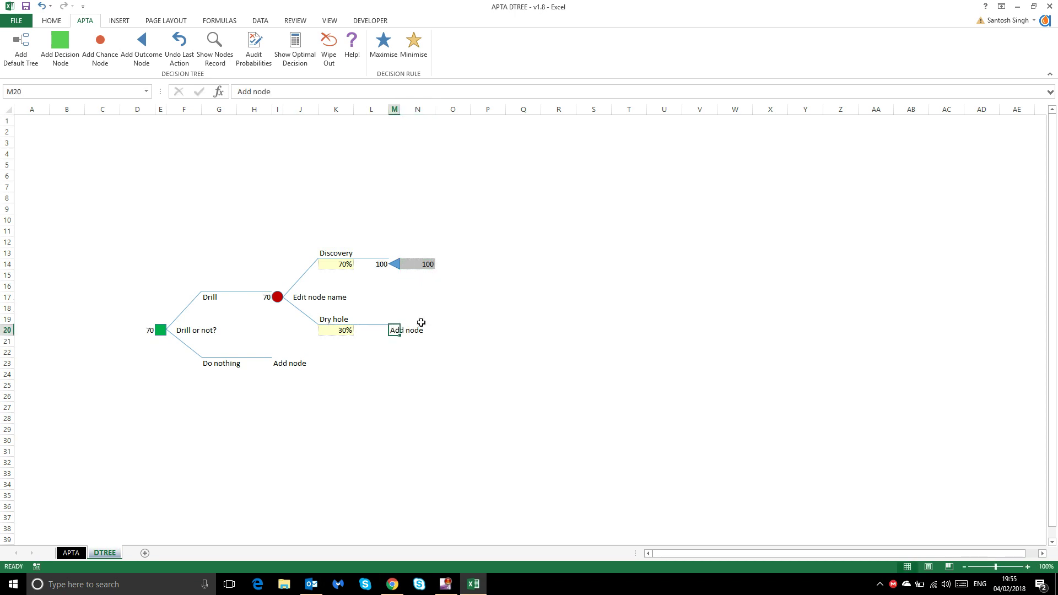
click(141, 44)
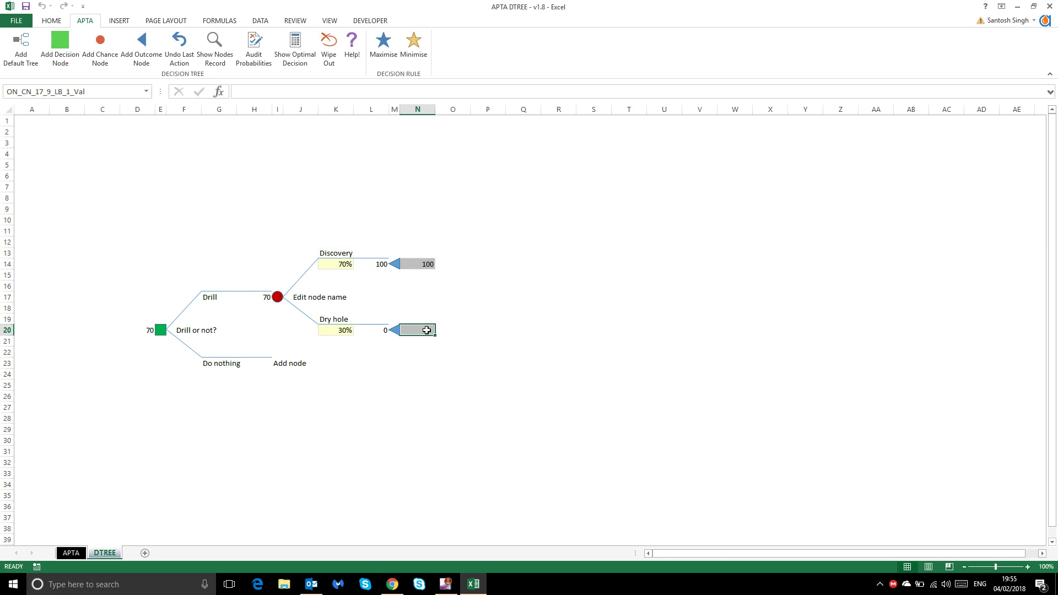
text(-50)
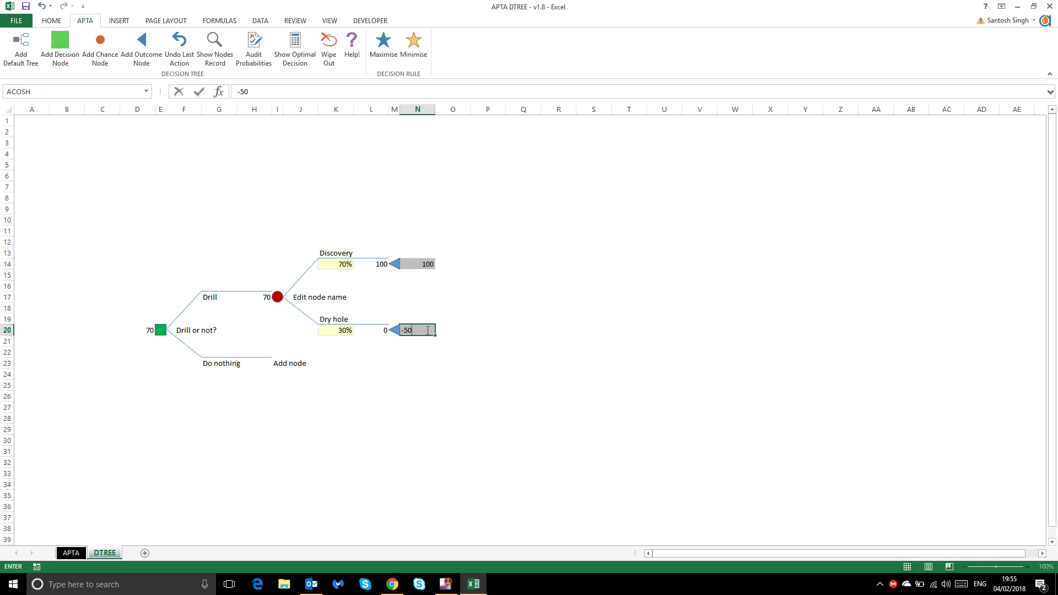
key(Return)
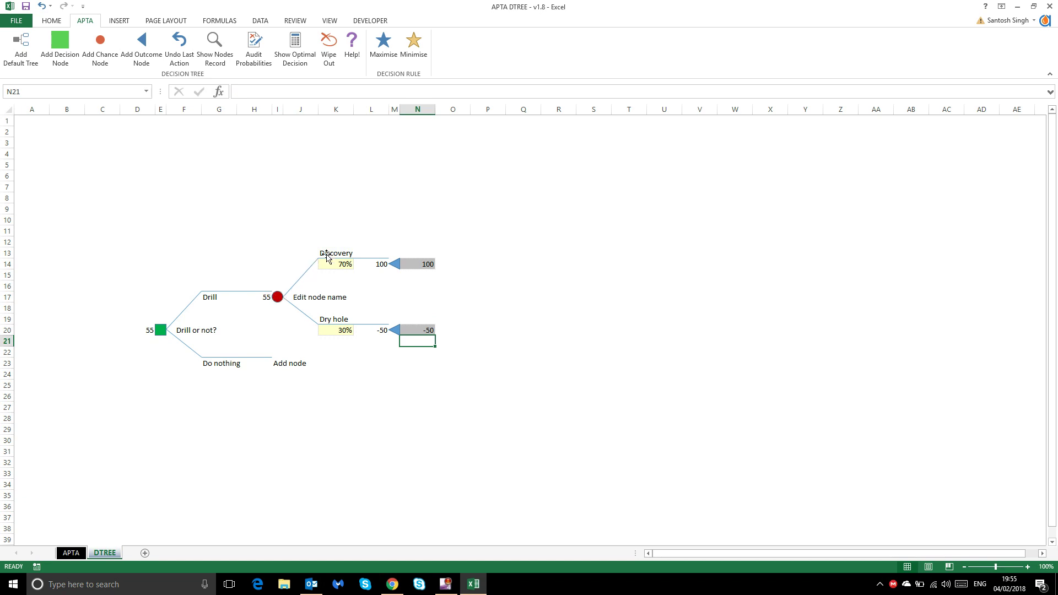
click(418, 263)
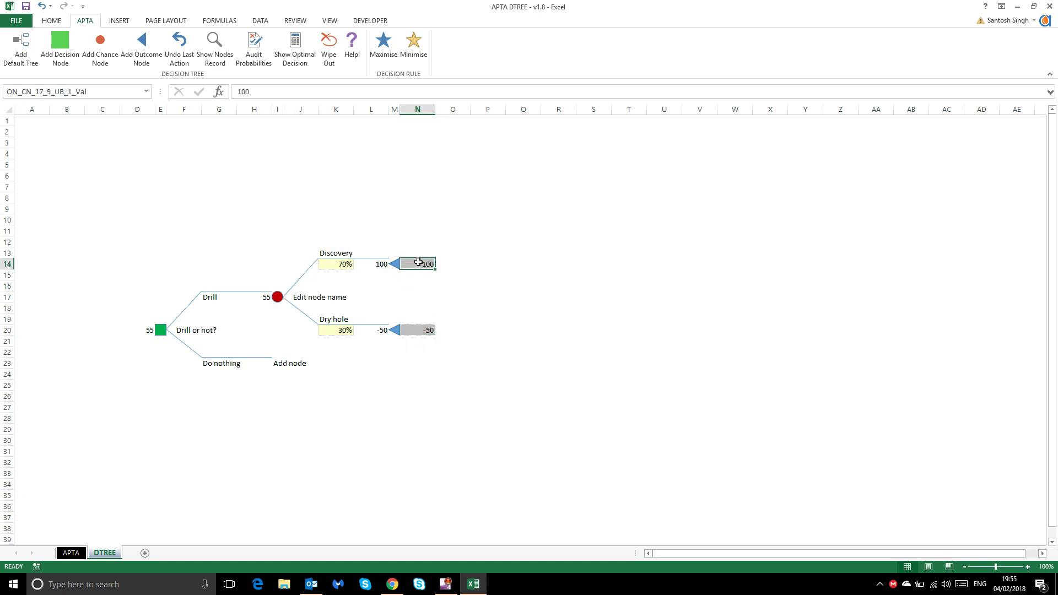
click(414, 329)
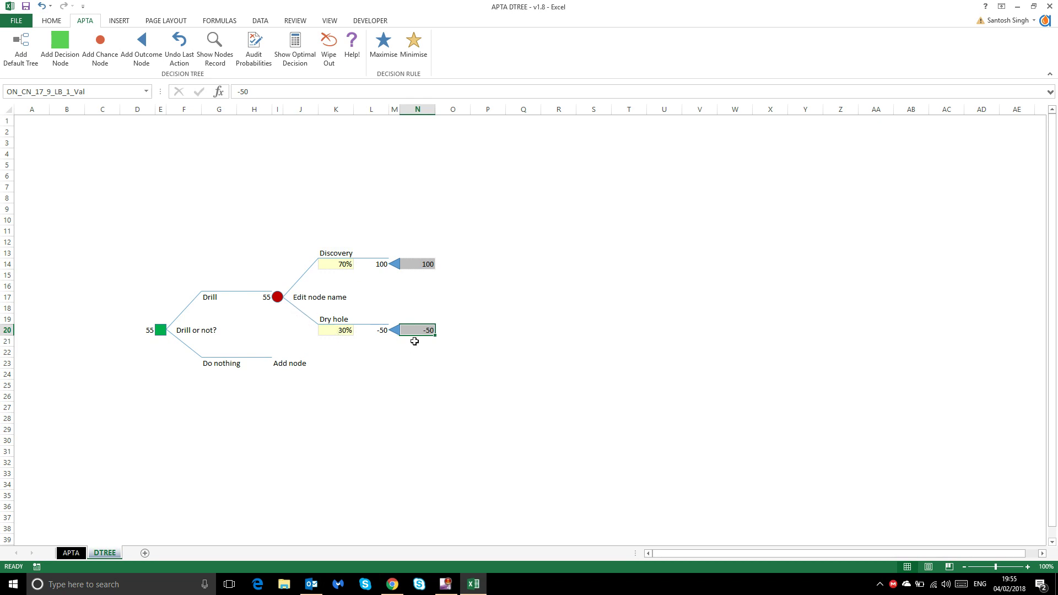
- Add an outcome node at the end of the Do nothing branch with a value of 0
click(277, 363)
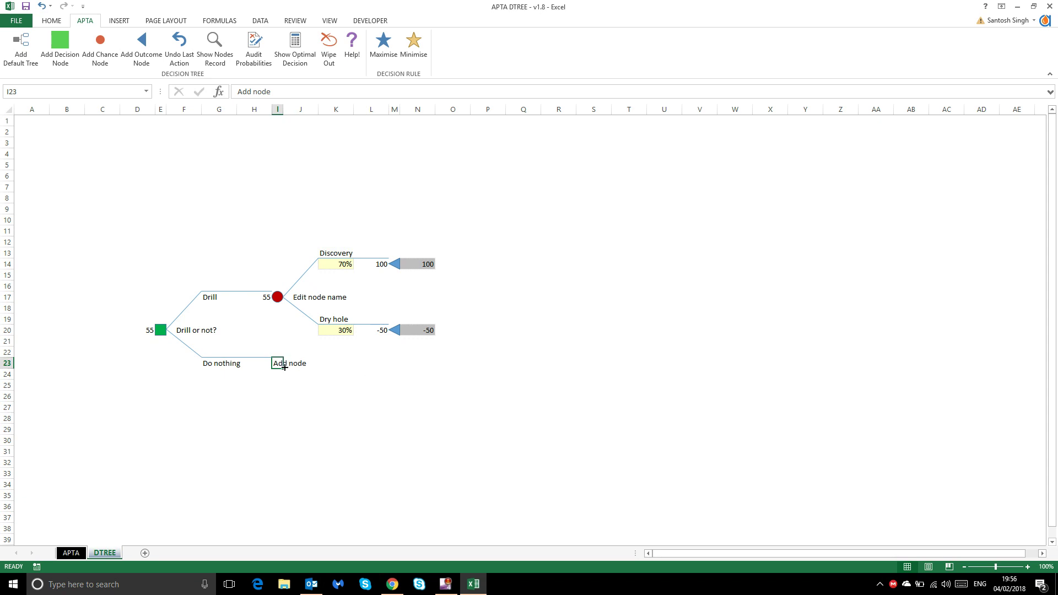
click(143, 50)
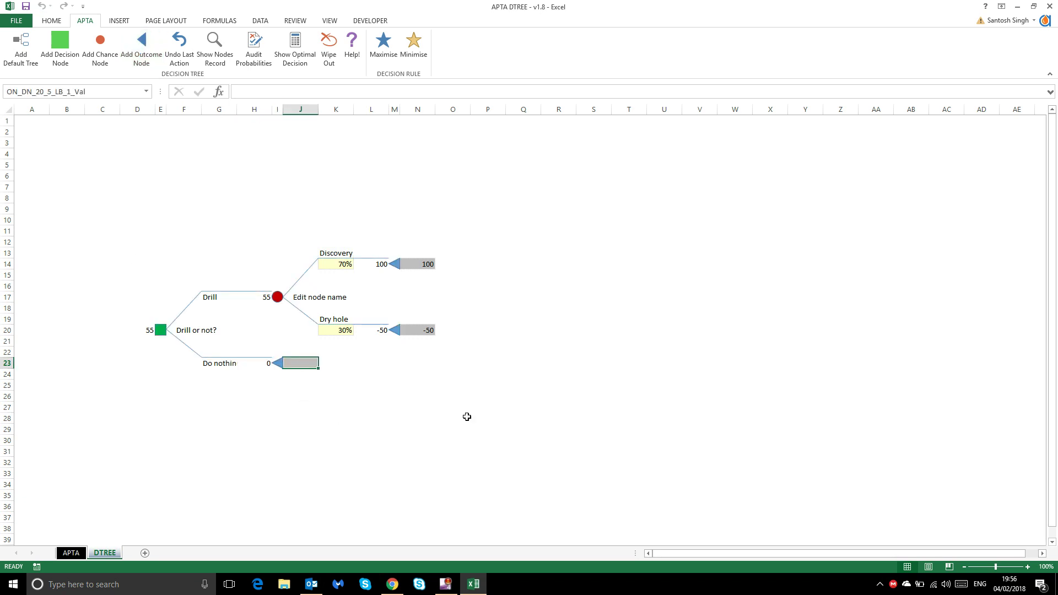
text(0)
key(Return)
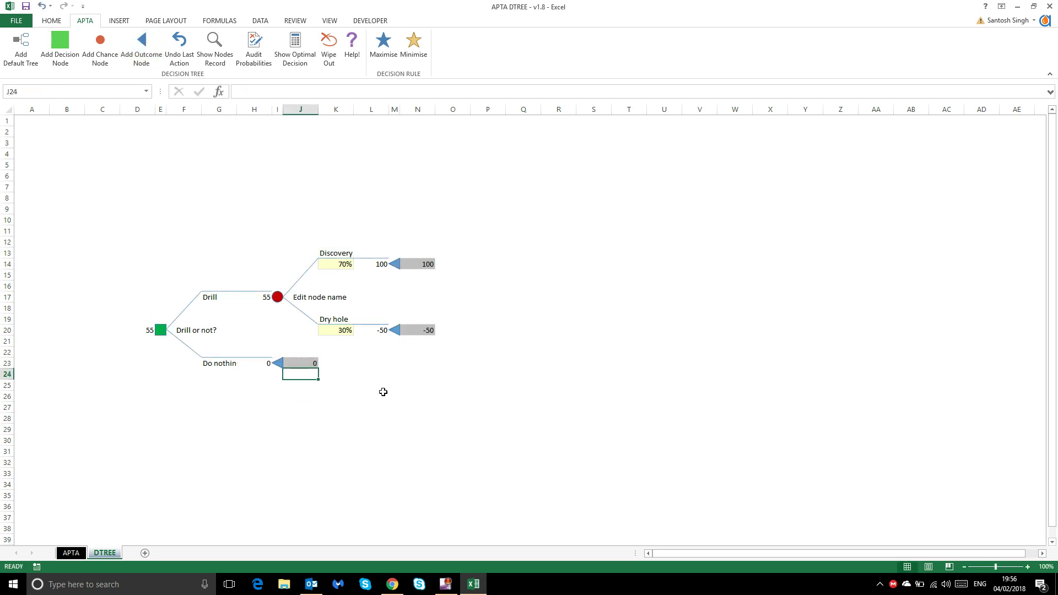
click(305, 364)
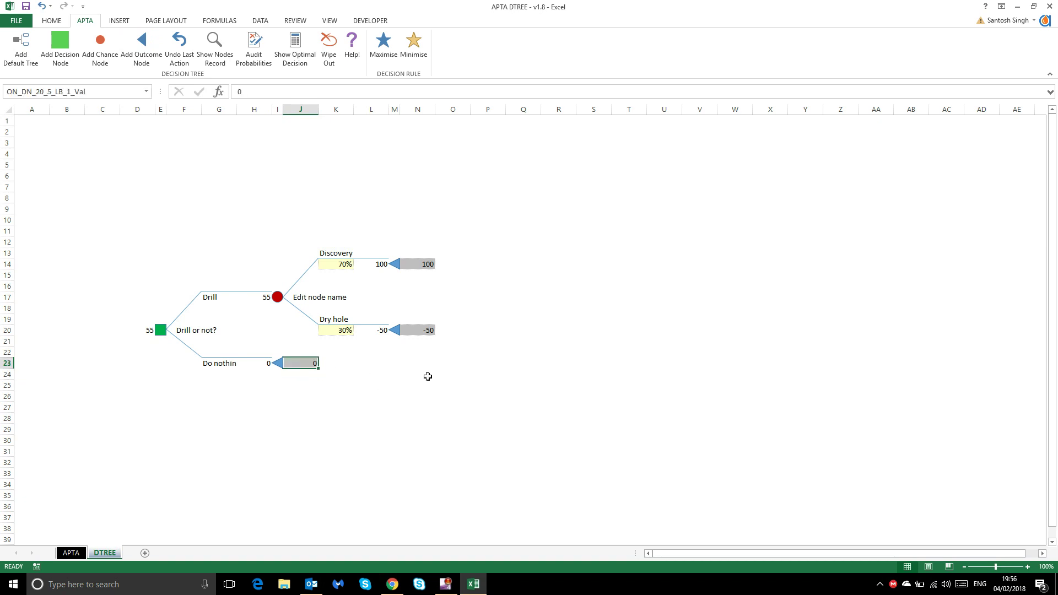
- Name the chance node "Chance of discovery" in the cell that holds the red circle
click(297, 298)
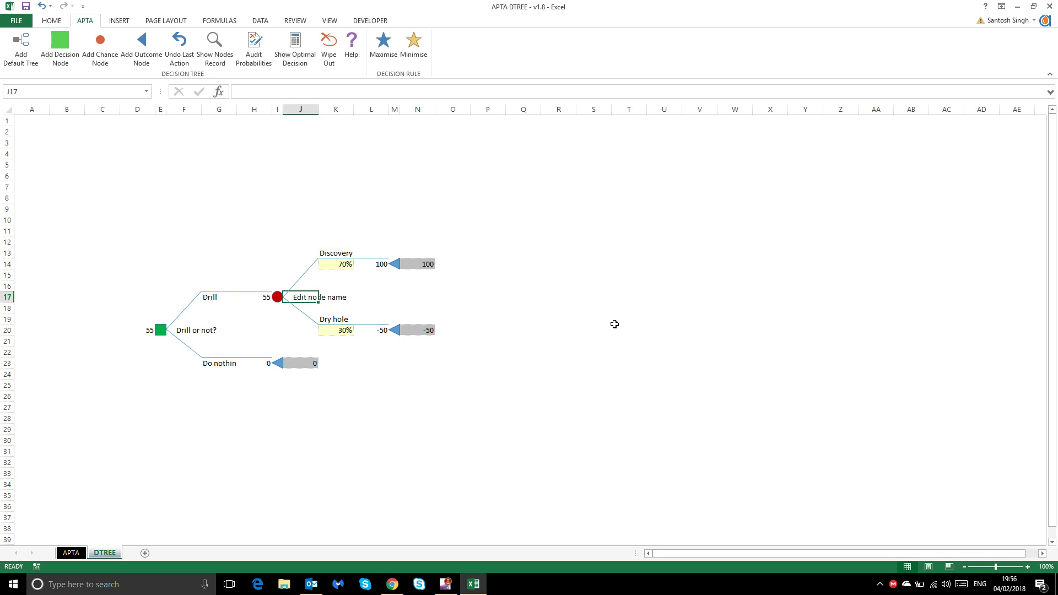
key(Left)
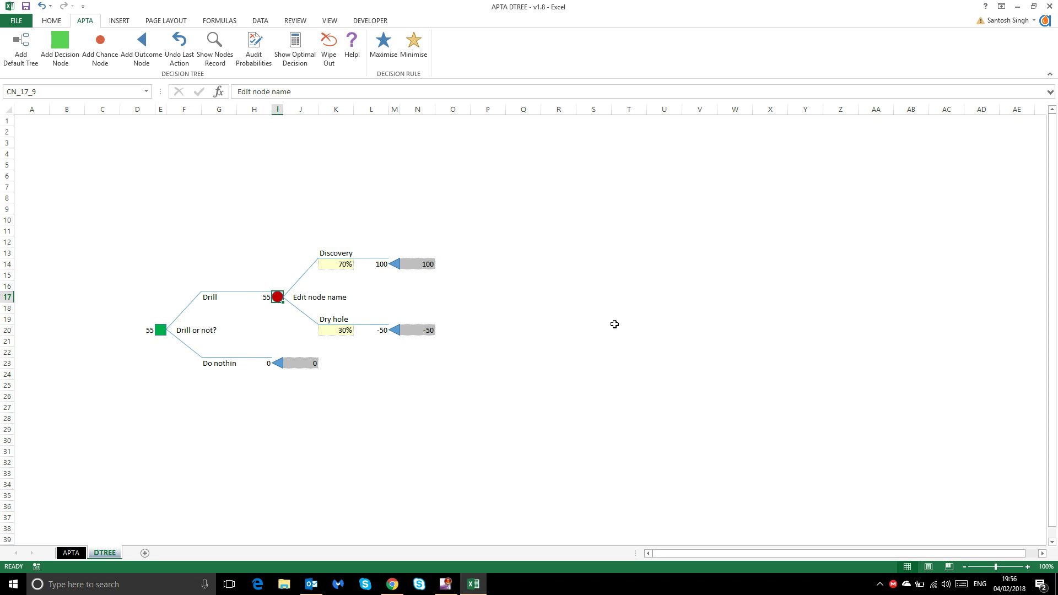
text(Ca)
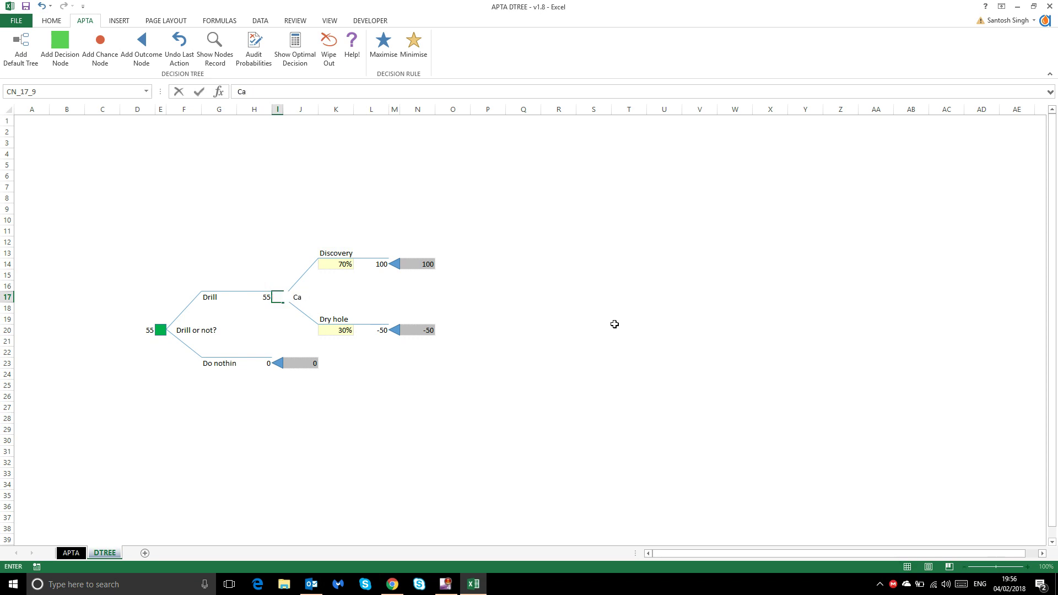
text(n)
key(BackSpace)
key(BackSpace)
text(hance o)
text(f discovery)
key(Return)
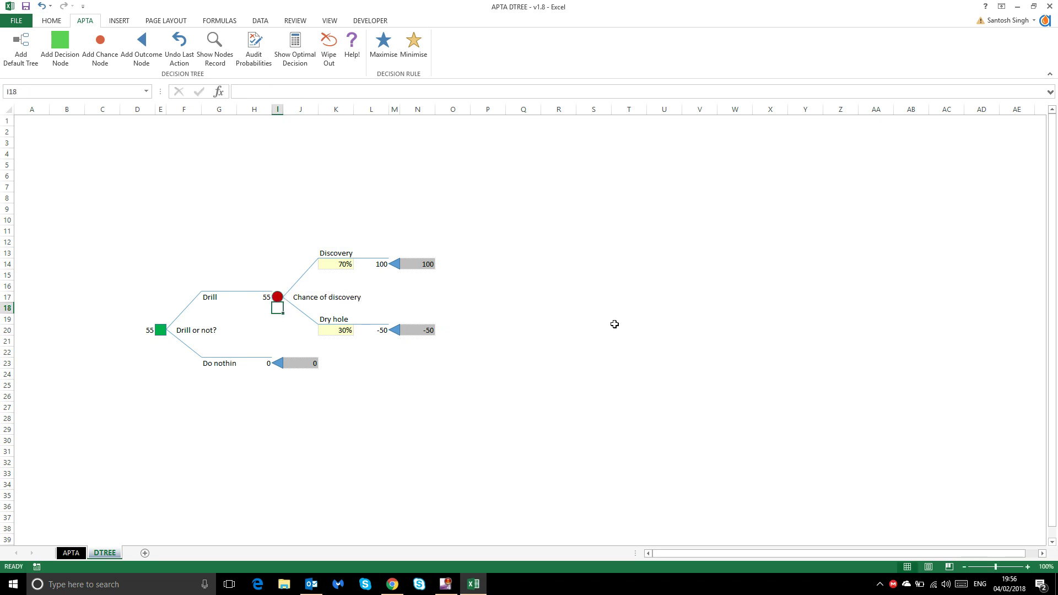
- Examine the two branch probabilities and the formulas behind the values at the decision node and the chance node
click(340, 265)
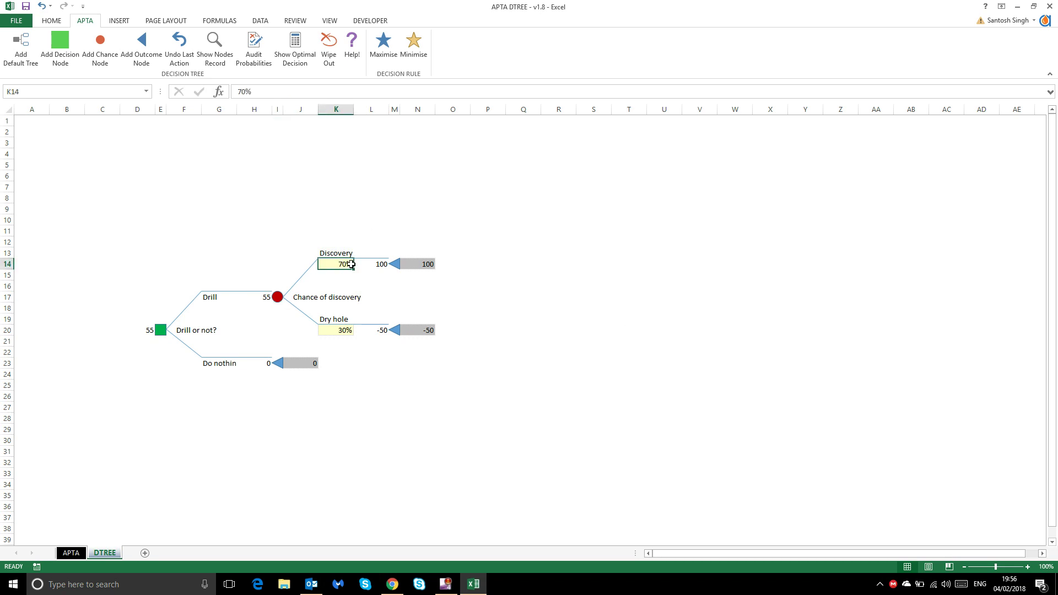
click(343, 330)
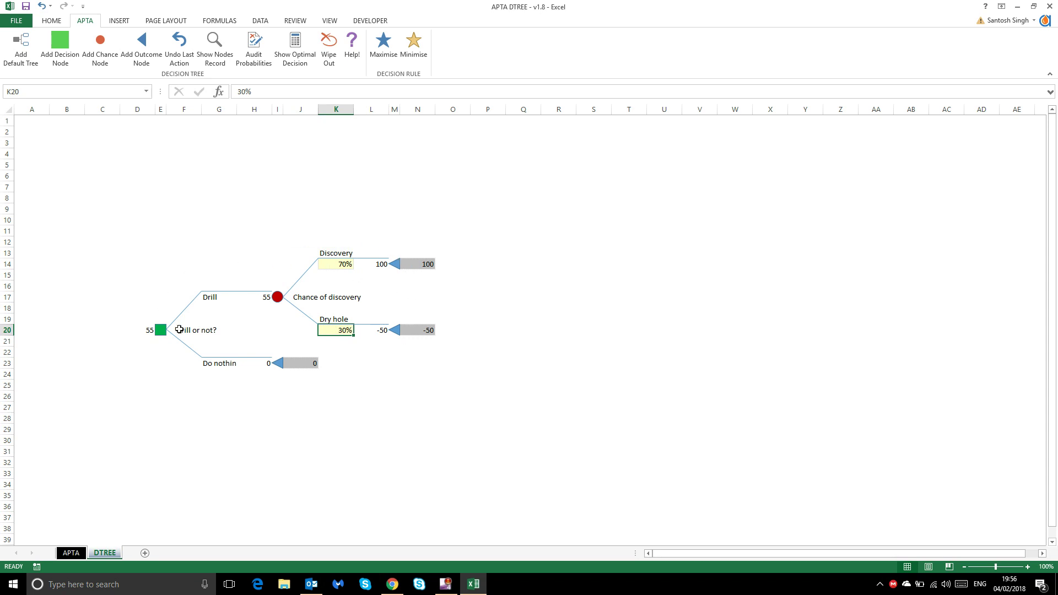
click(148, 334)
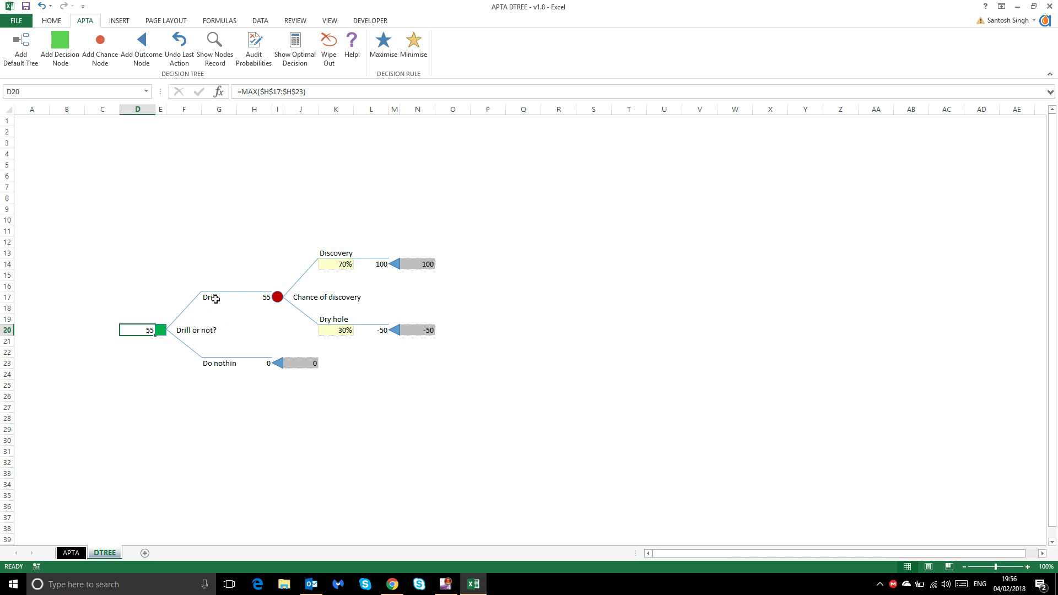
click(265, 298)
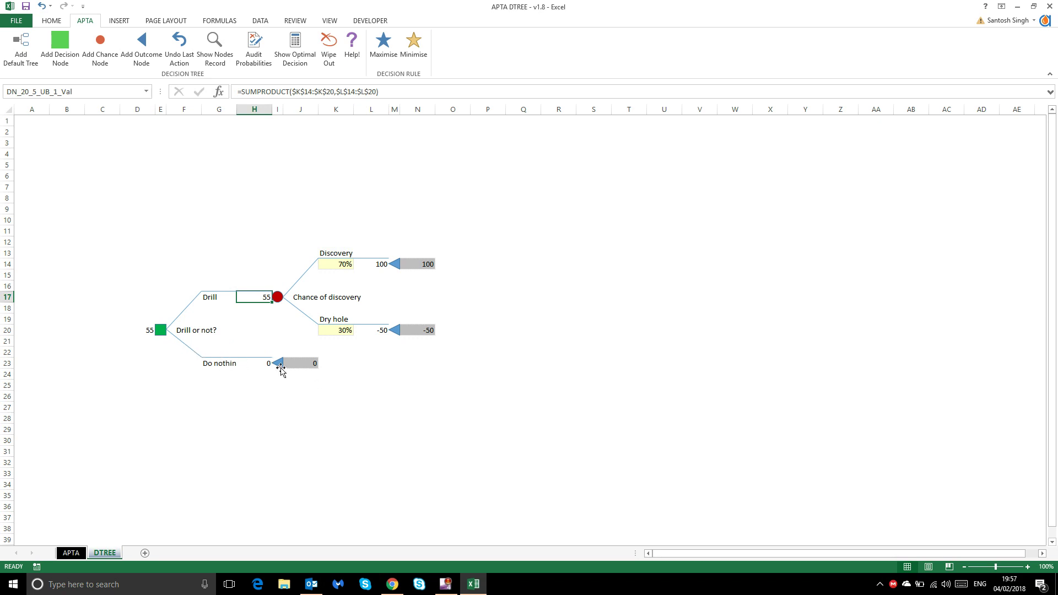
click(149, 332)
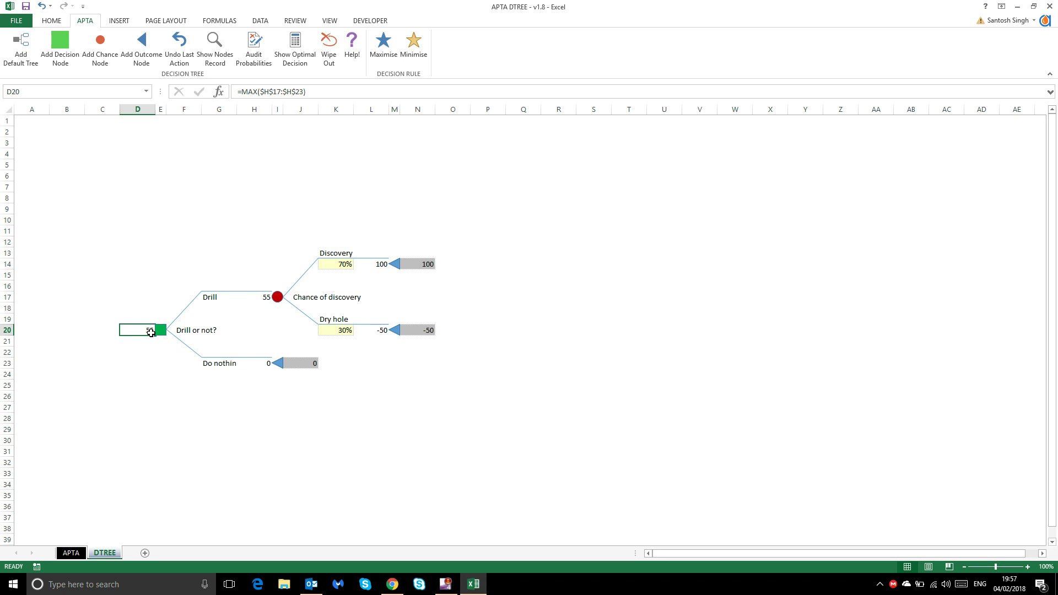
click(262, 297)
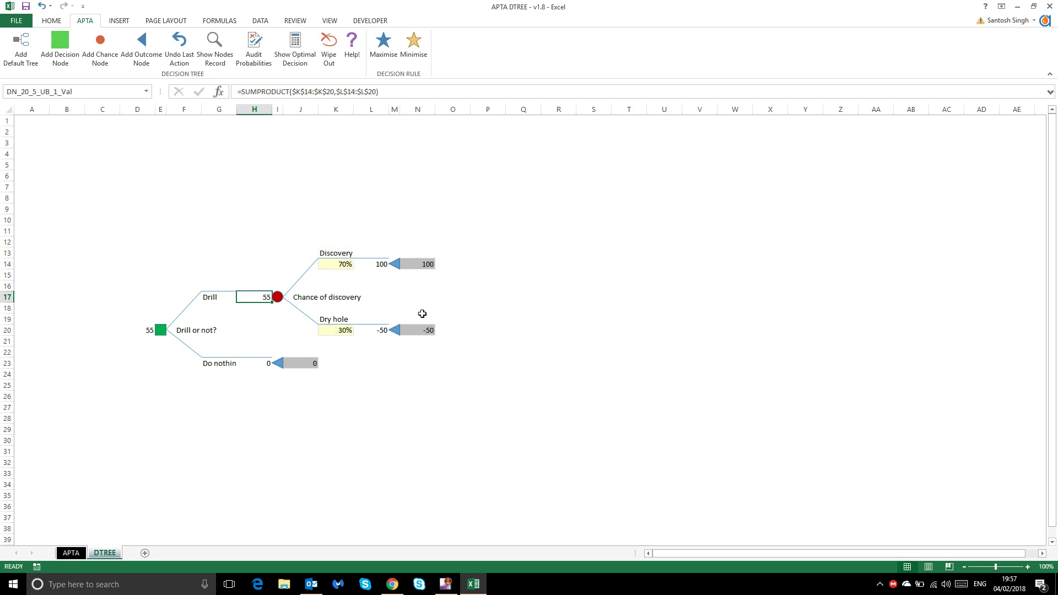
click(342, 260)
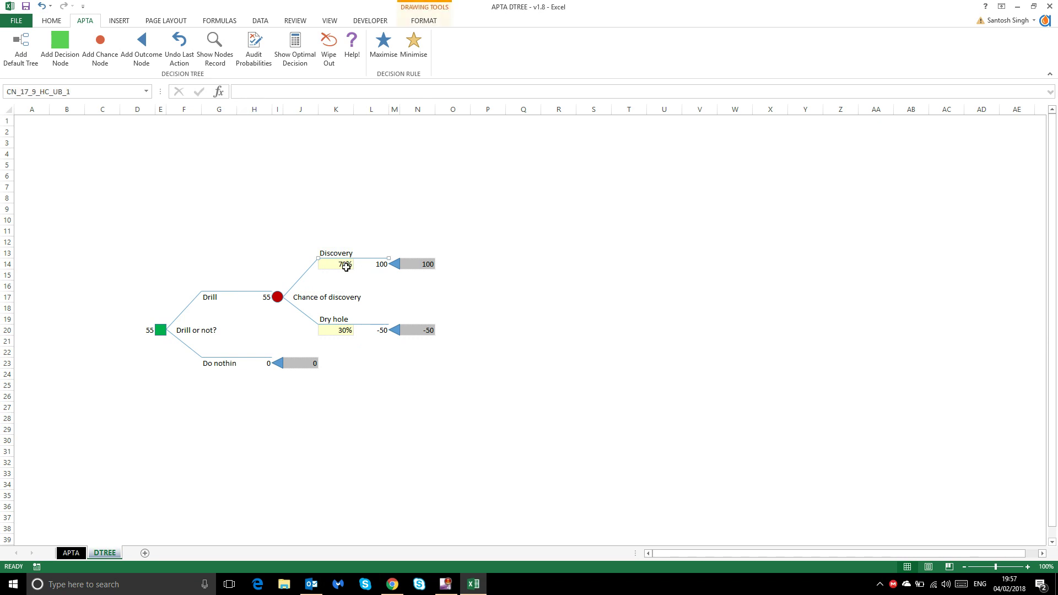
click(343, 265)
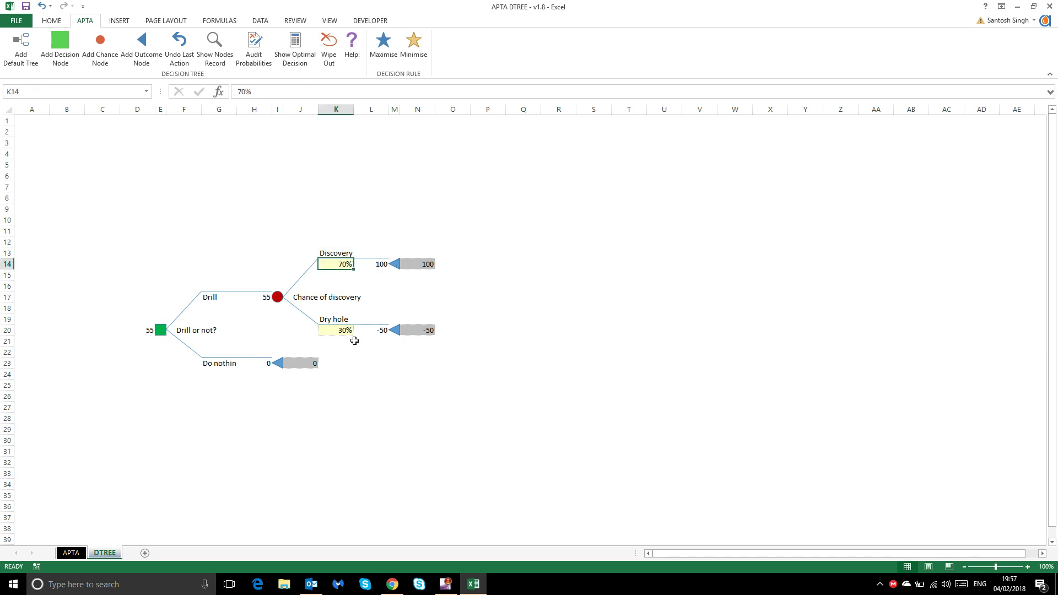
click(339, 331)
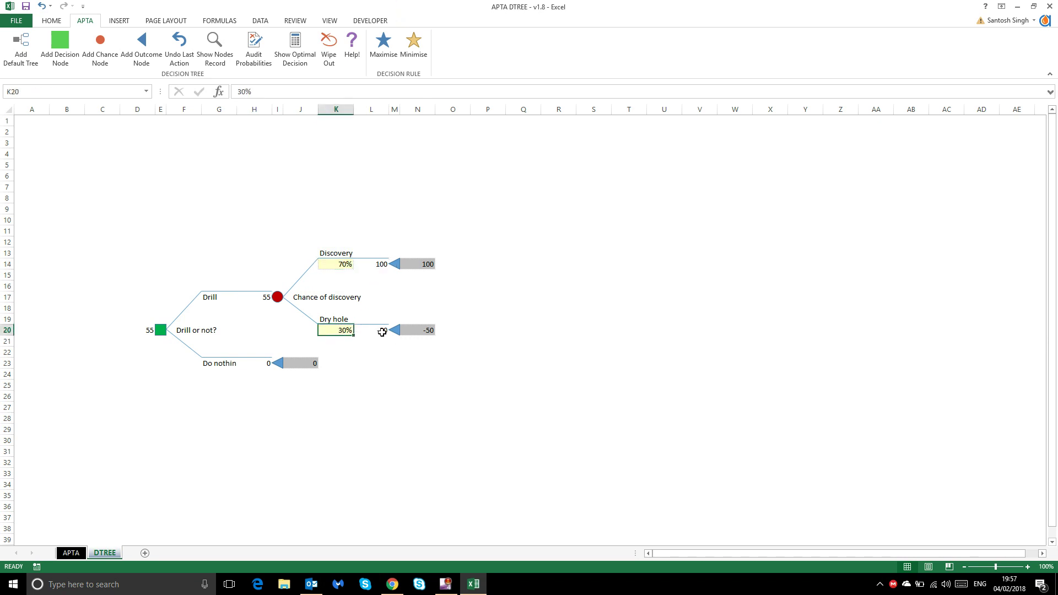
click(262, 297)
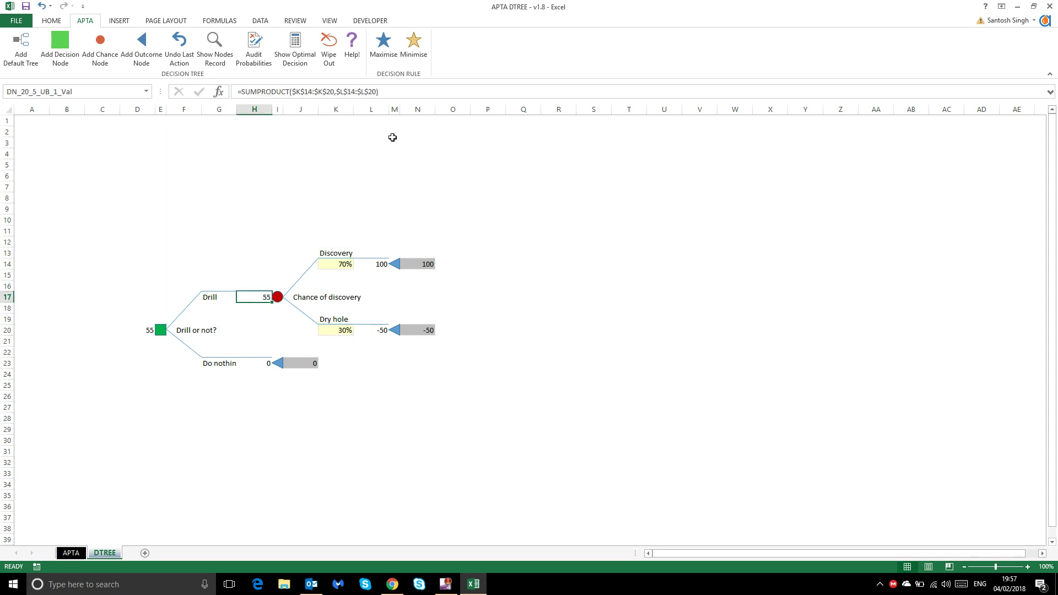
click(414, 87)
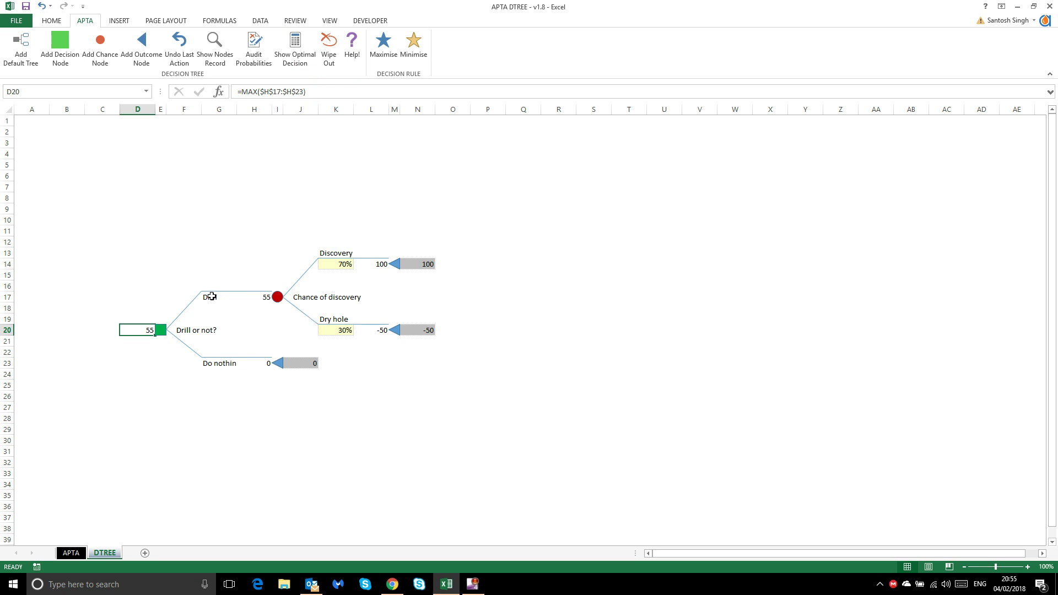
- Show the optimal decision on the tree and switch the decision rule to Minimise
click(307, 50)
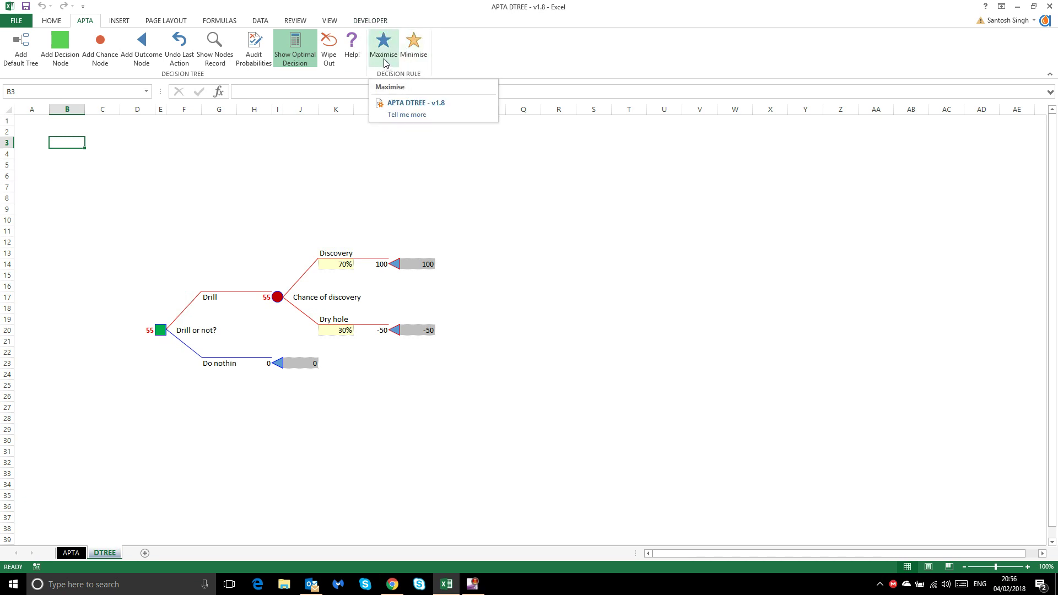
click(423, 53)
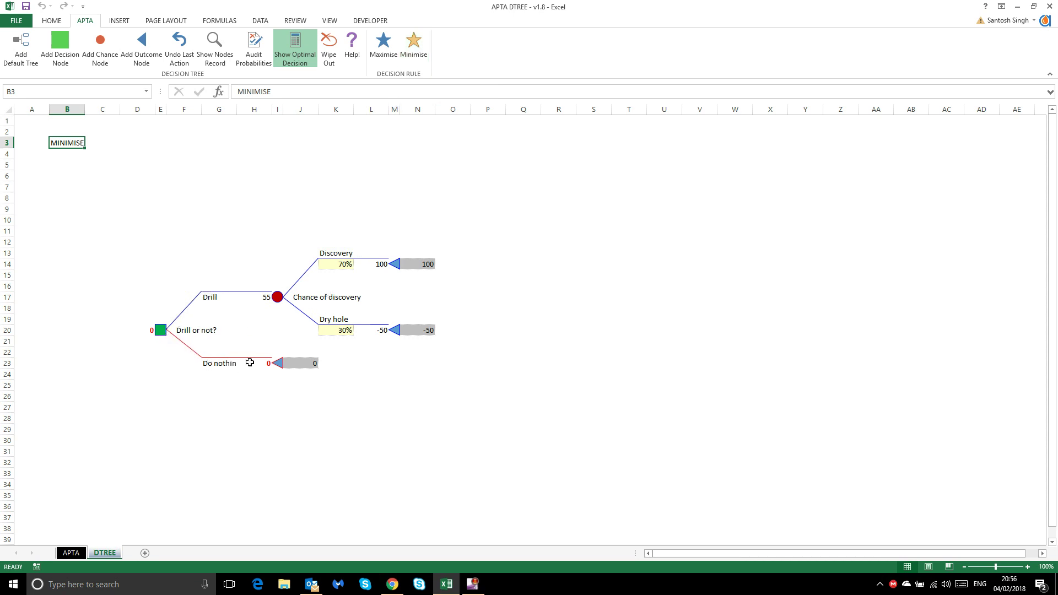
click(304, 48)
- Set the probability of the Dry hole branch to 60%, leaving the Discovery branch's probability cell selected
click(344, 266)
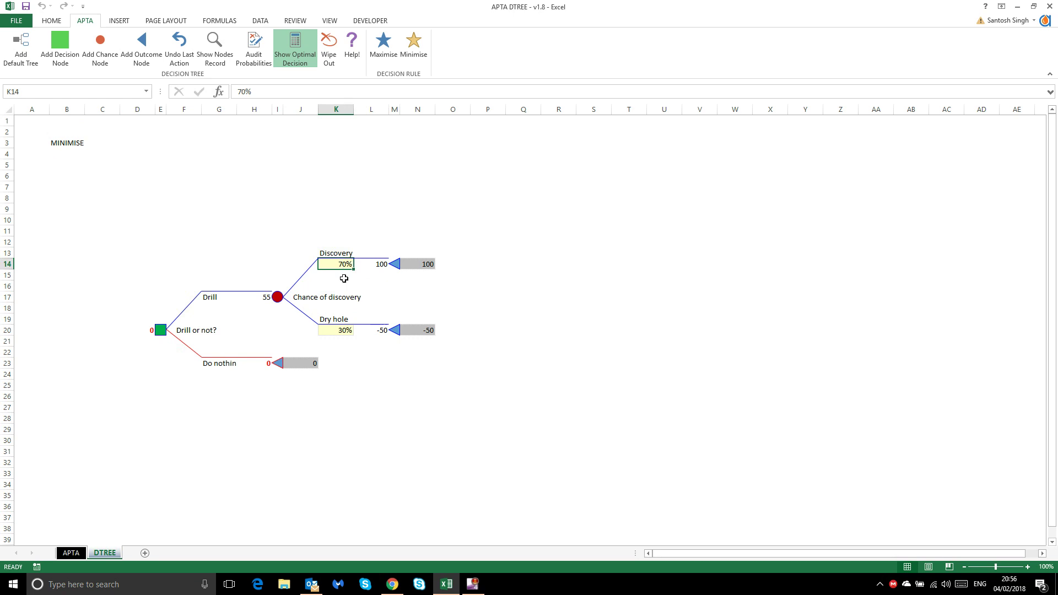
click(347, 330)
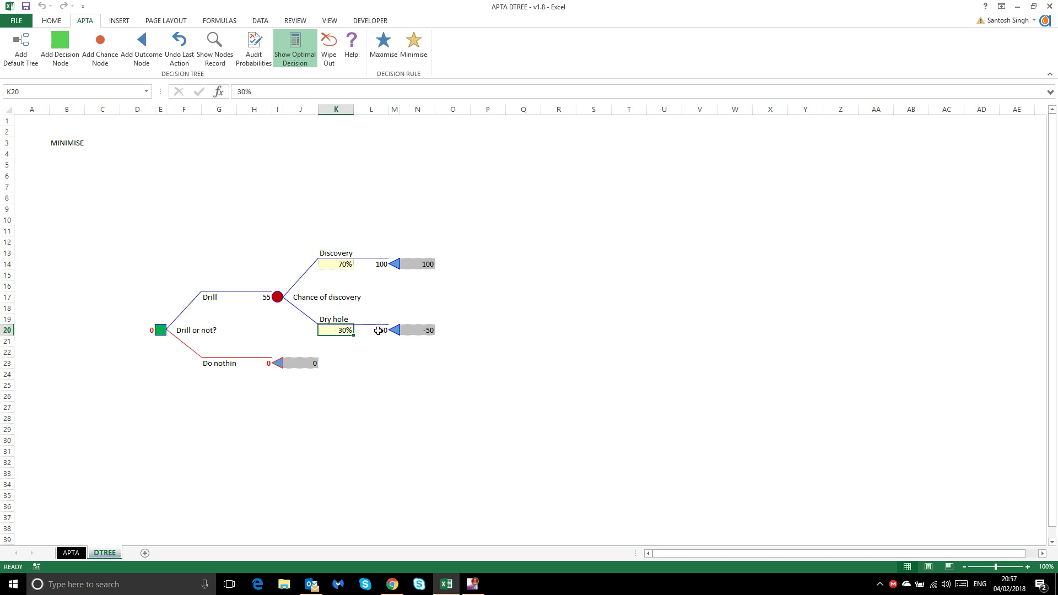
text(60%)
key(Return)
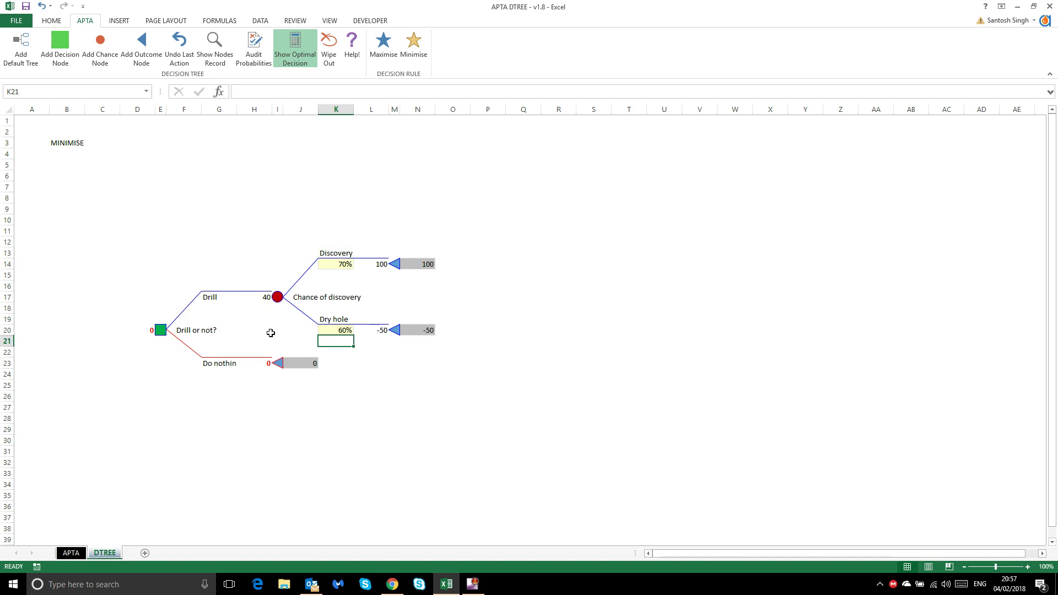
click(336, 331)
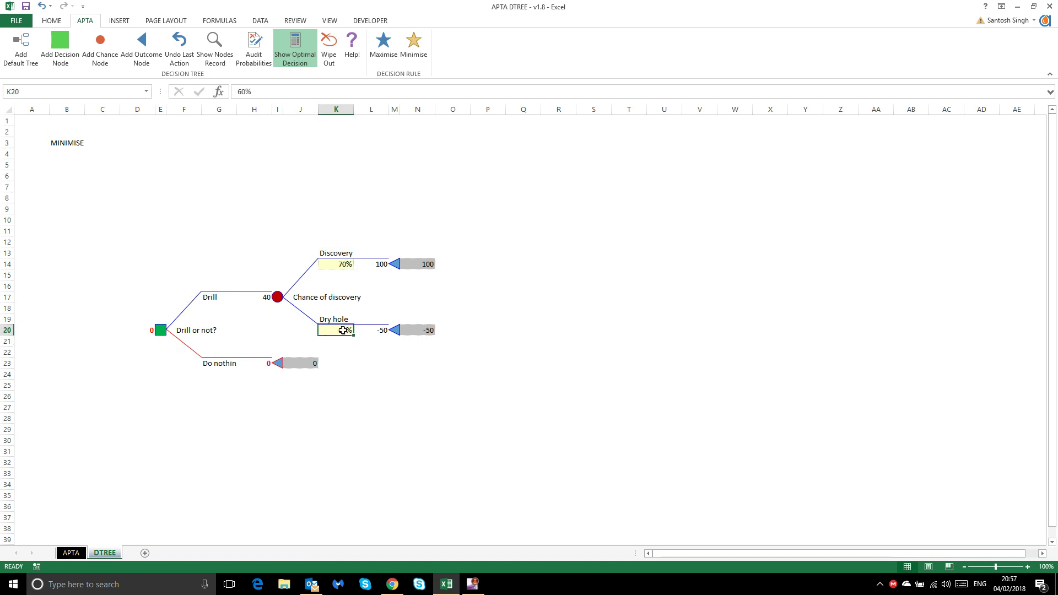
click(350, 266)
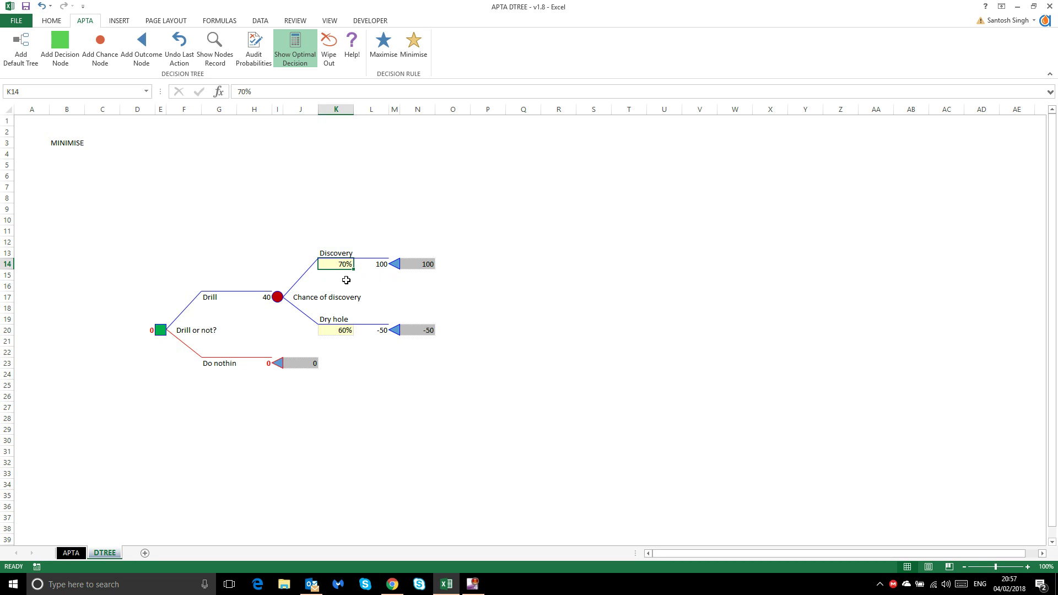
- Audit the tree's conditional probabilities and dismiss the audit messages
click(257, 59)
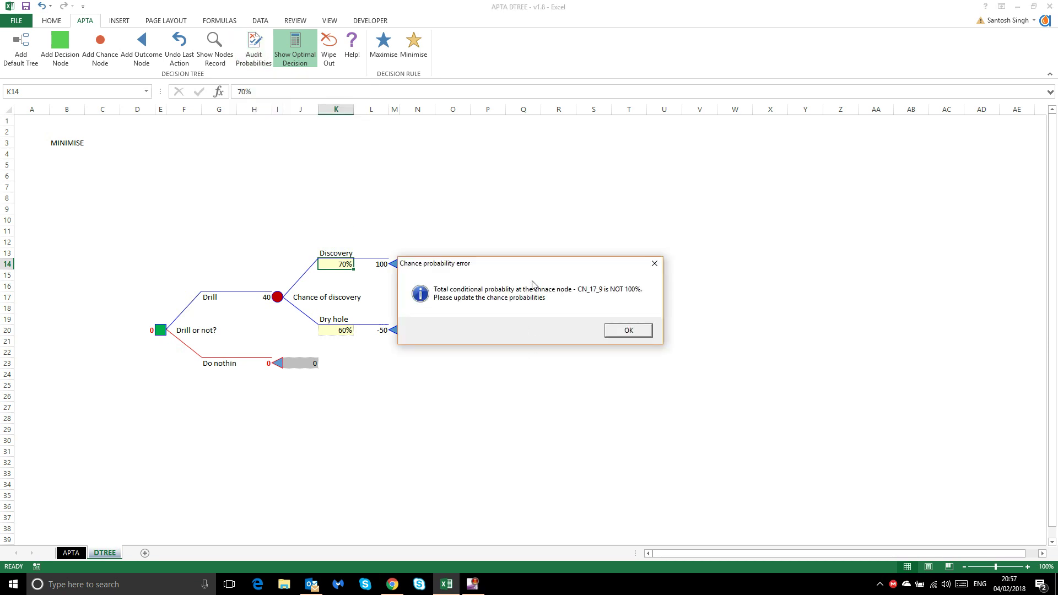
drag(519, 263, 333, 144)
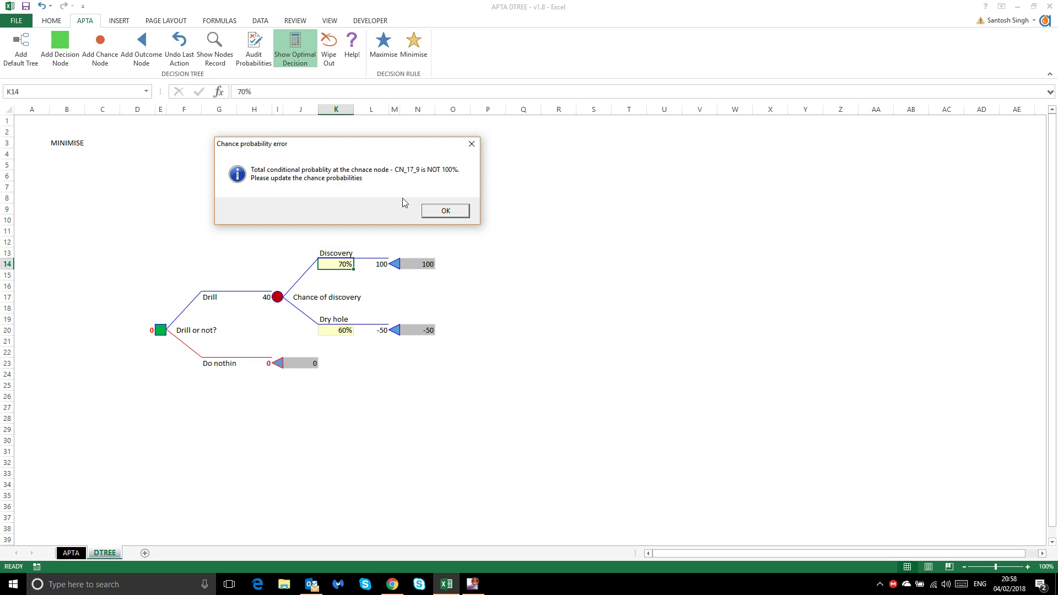
click(436, 210)
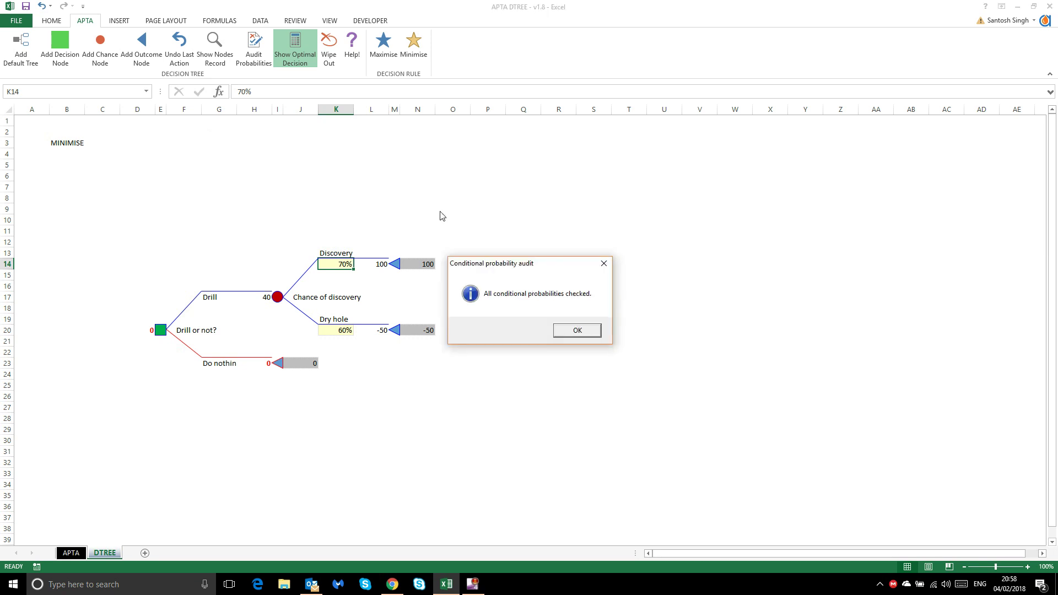
click(576, 332)
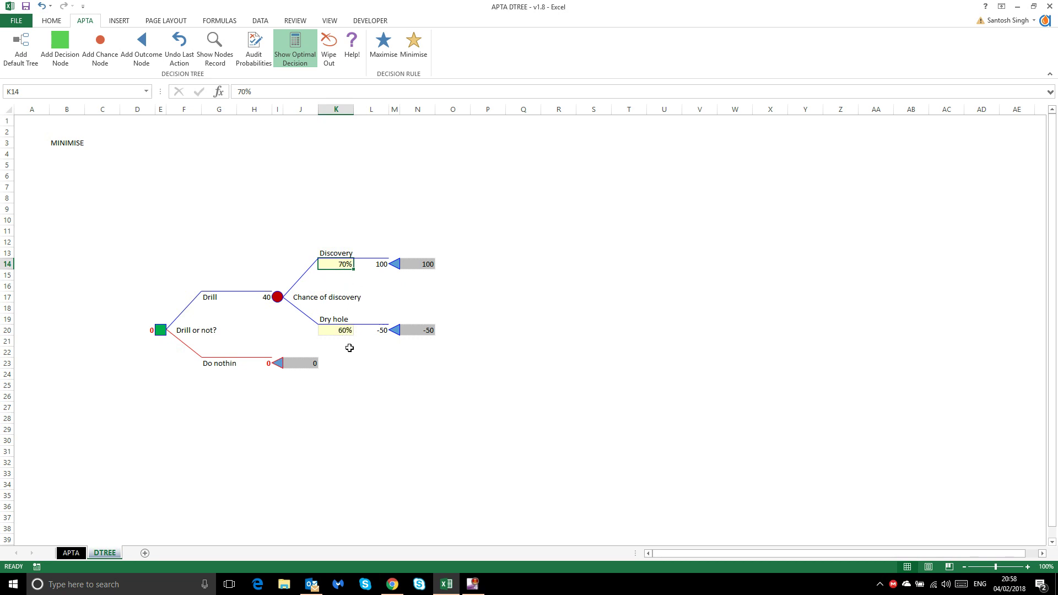
- Set the Discovery branch's probability to 40% and examine the formula behind the Drill branch's value
click(344, 330)
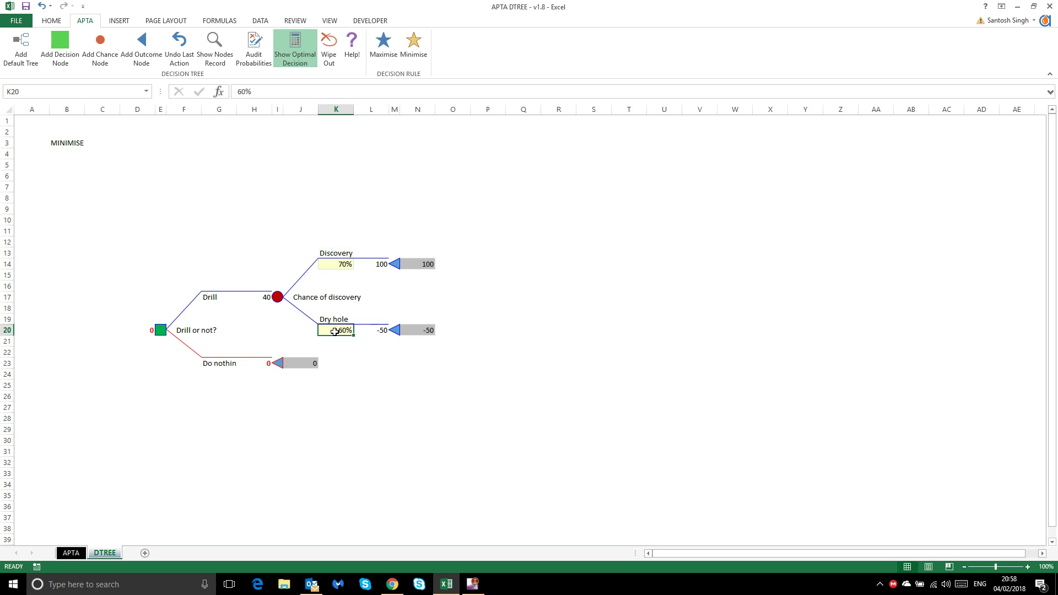
click(342, 265)
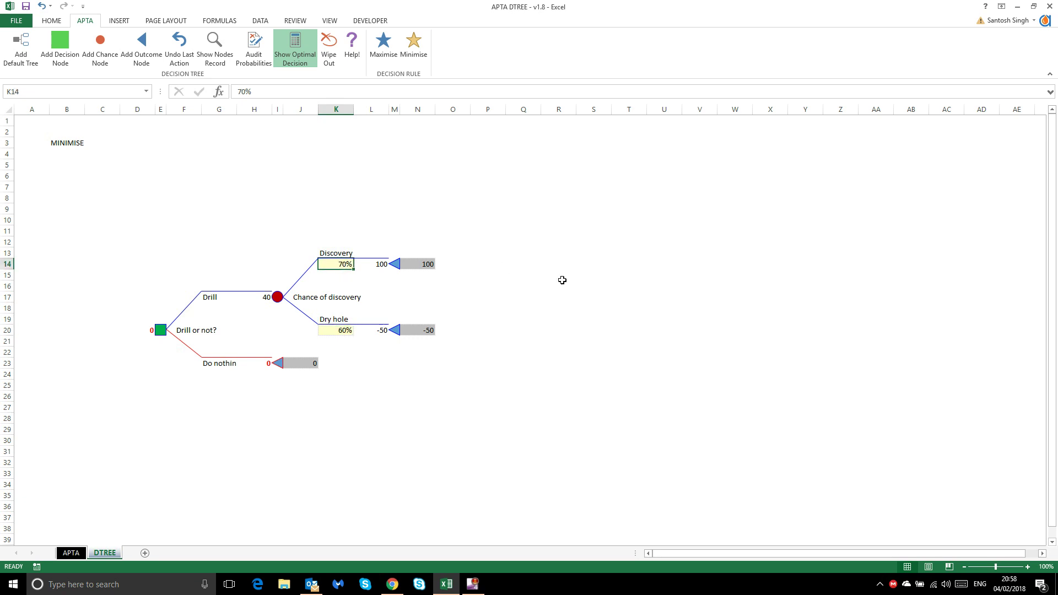
text(40)
key(Return)
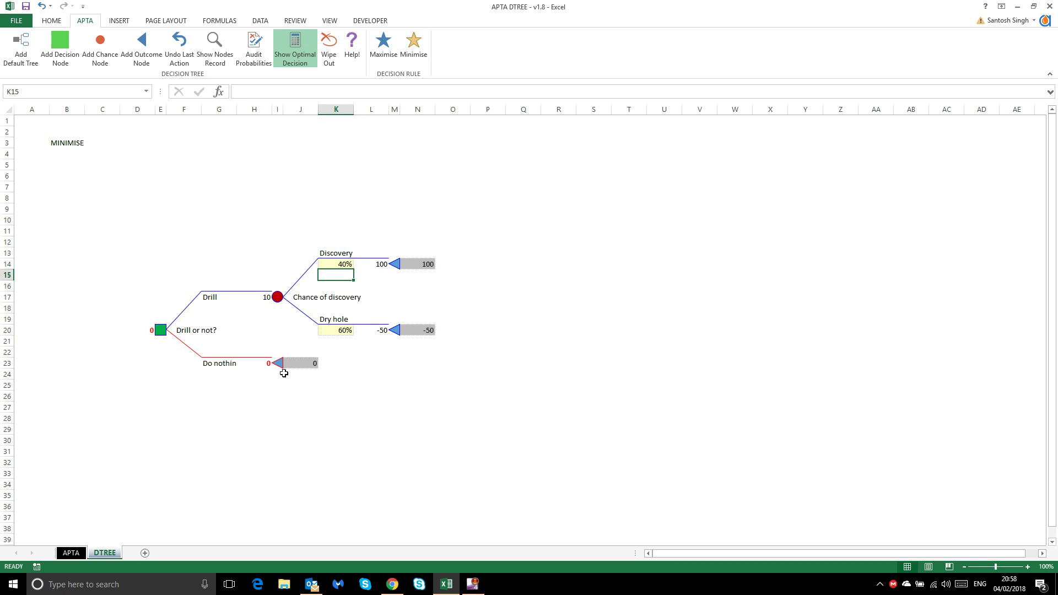
click(263, 298)
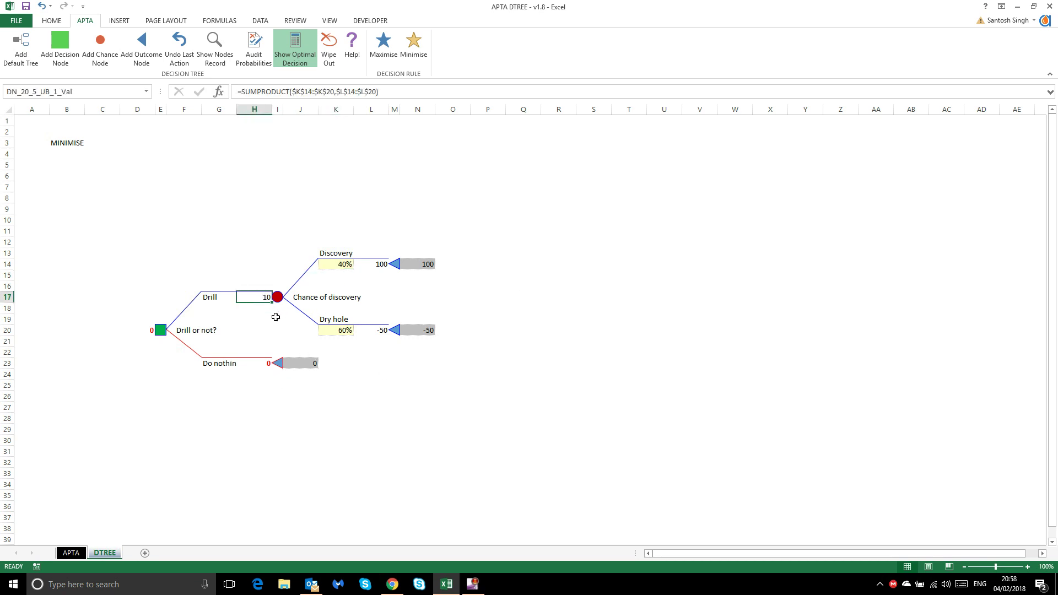
- Switch the decision rule to Maximise and set the Dry hole branch's probability to 30%
click(388, 57)
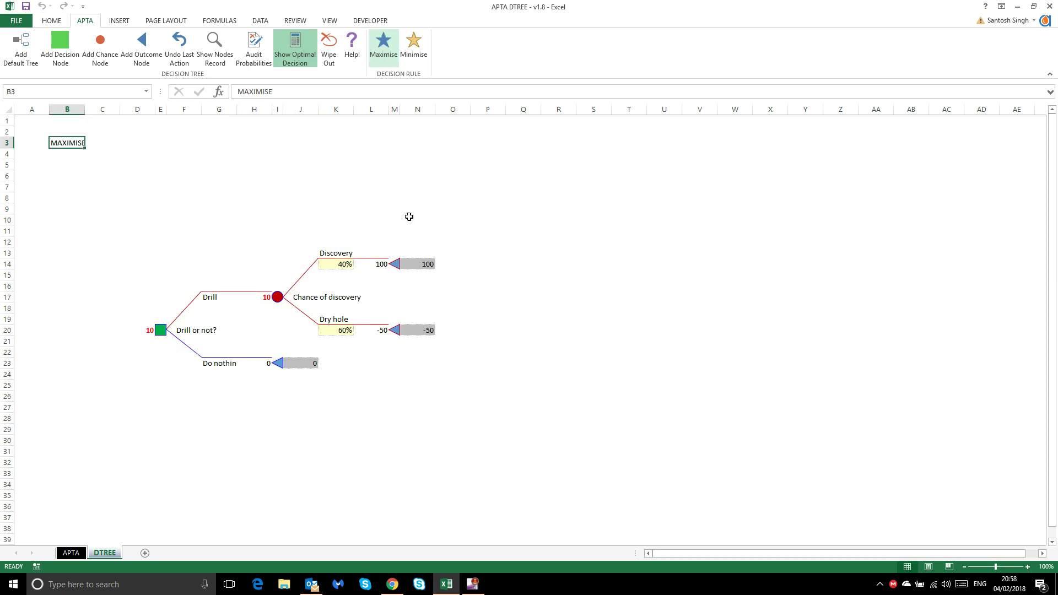
click(335, 331)
text(30%)
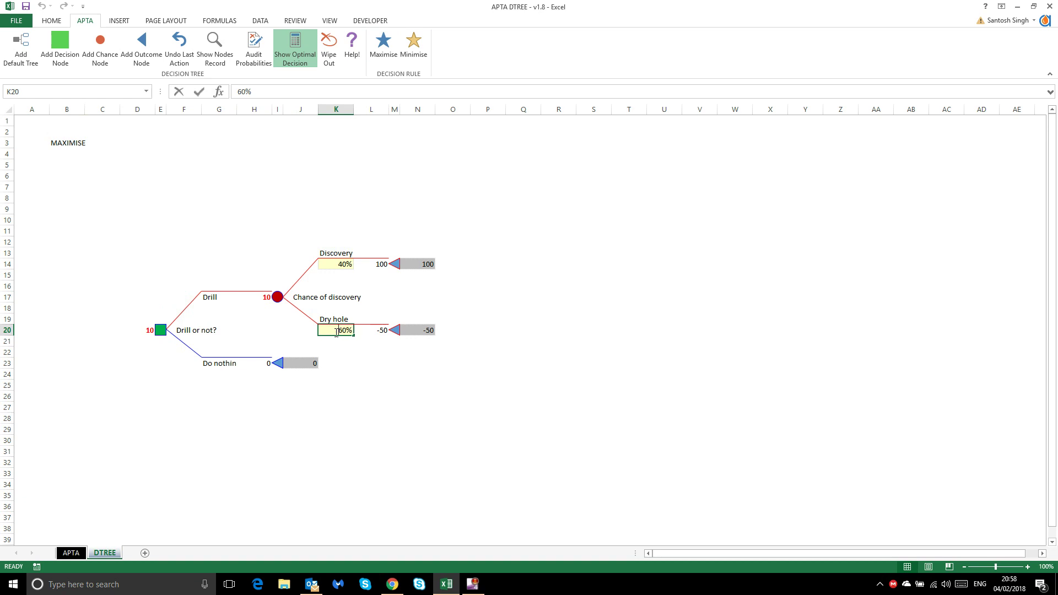
key(Return)
- Set the Discovery branch's probability to 70% and audit the tree's conditional probabilities again
key(Up)
key(Up)
key(Up)
key(Up)
key(Up)
key(Up)
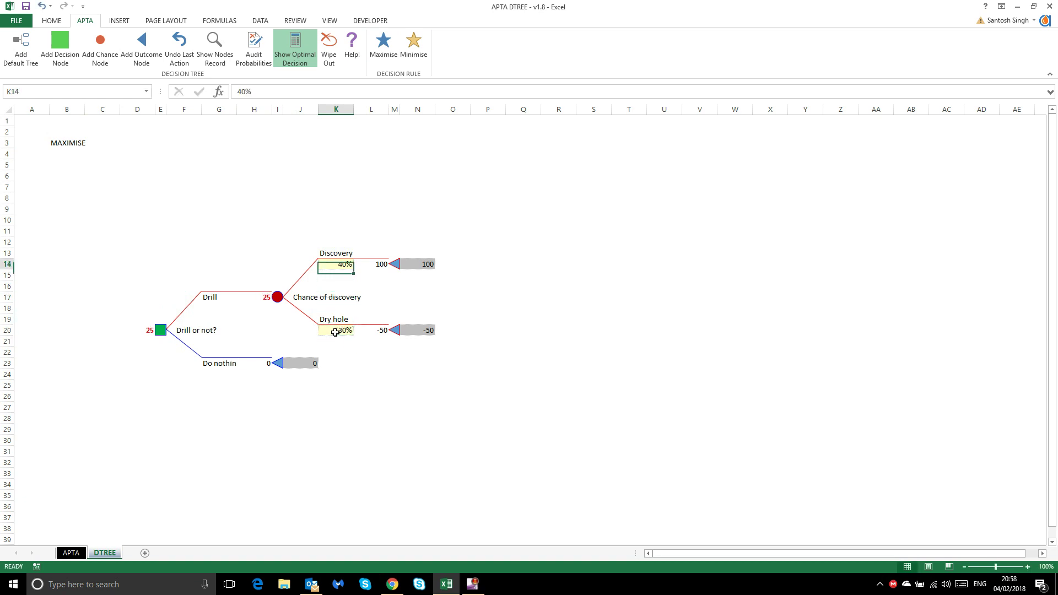
text(70%)
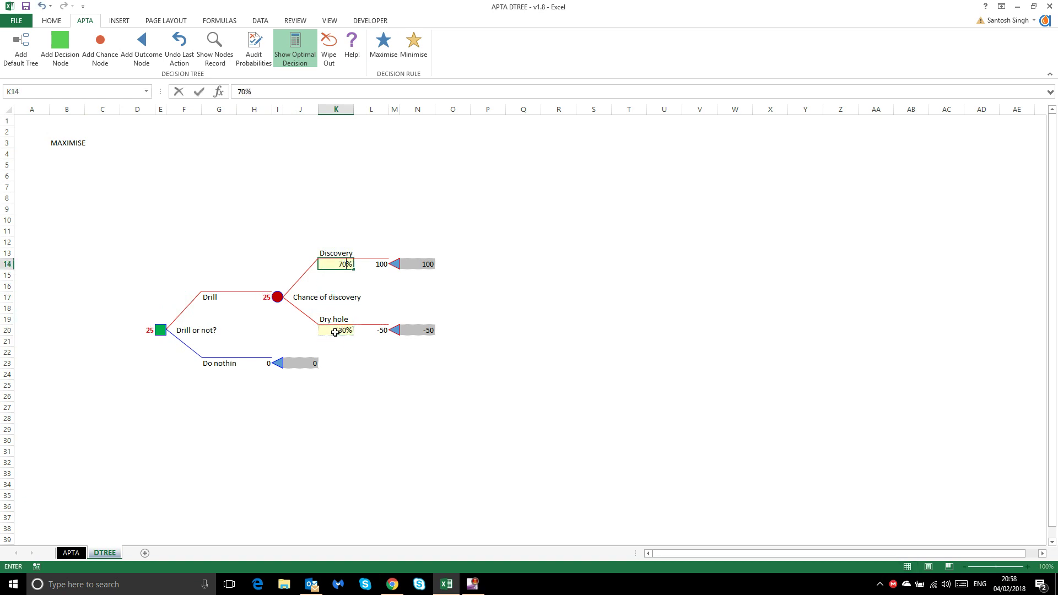
key(Return)
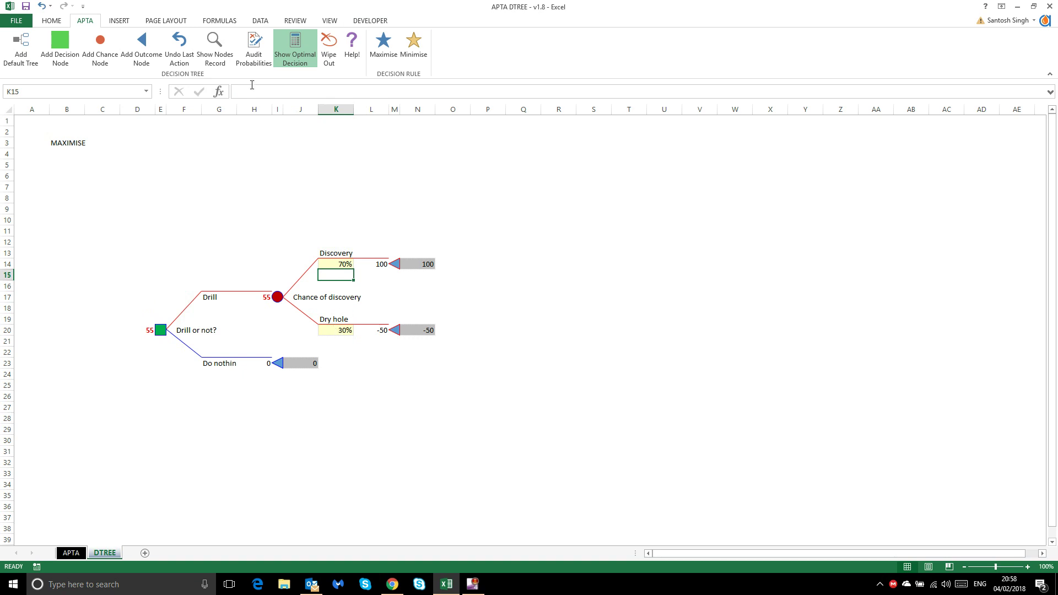
click(255, 57)
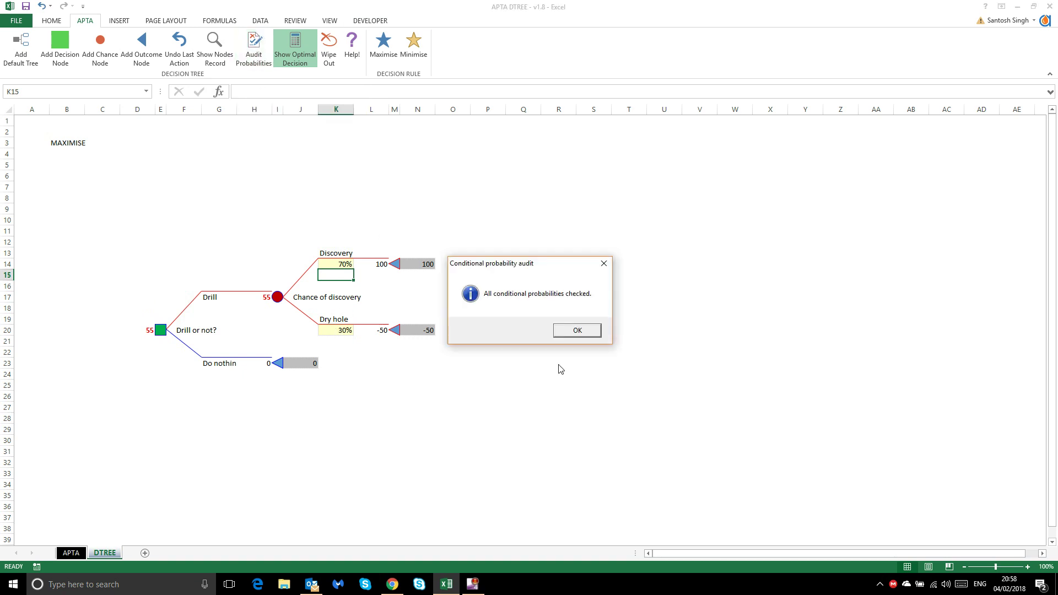
click(576, 330)
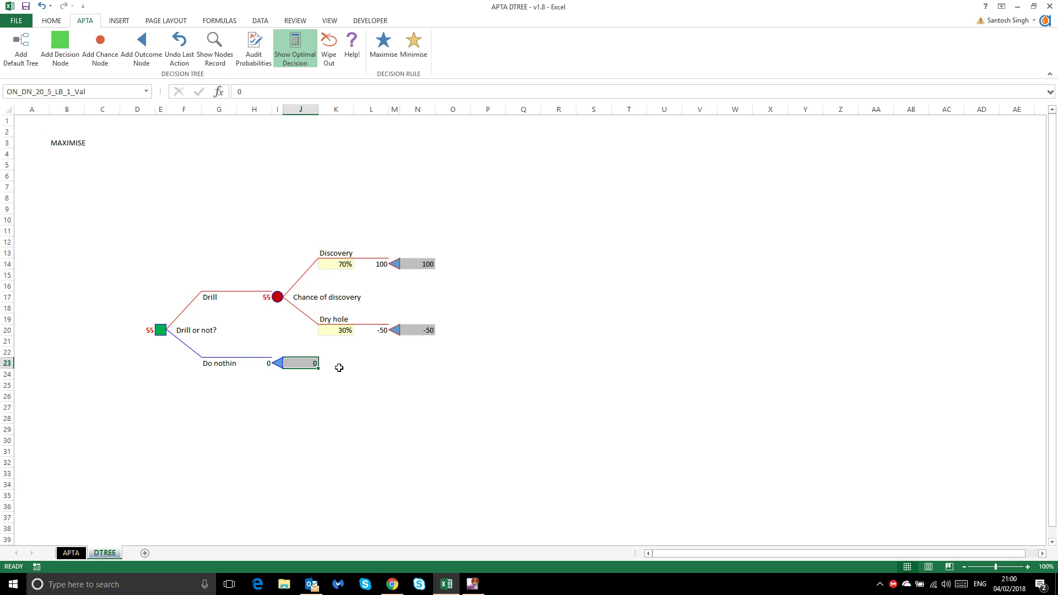
- Undo the last added node on the Do nothing branch and replace it with a new outcome node valued 0
click(190, 48)
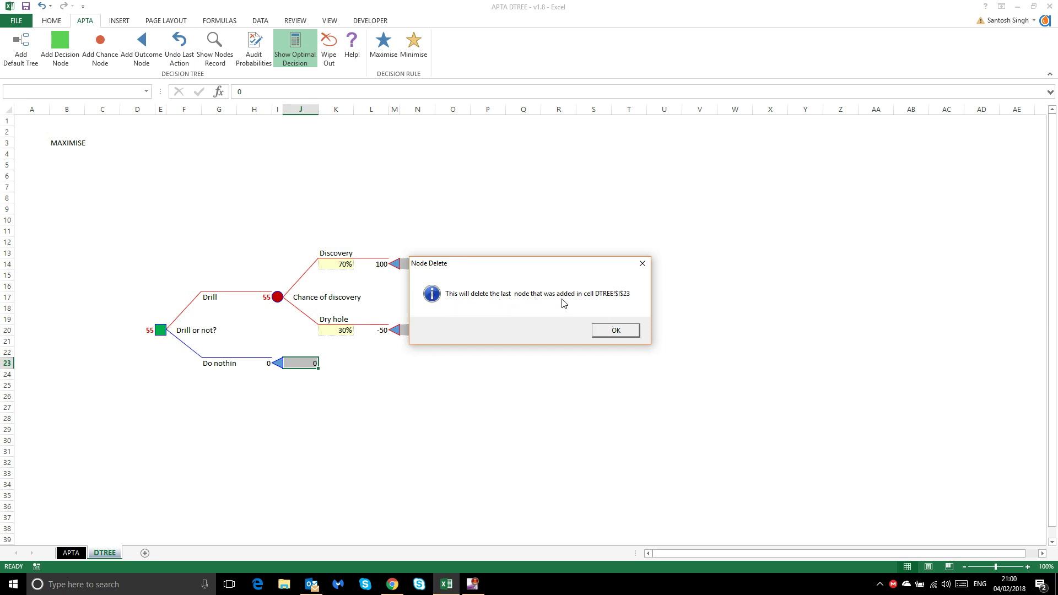
click(610, 331)
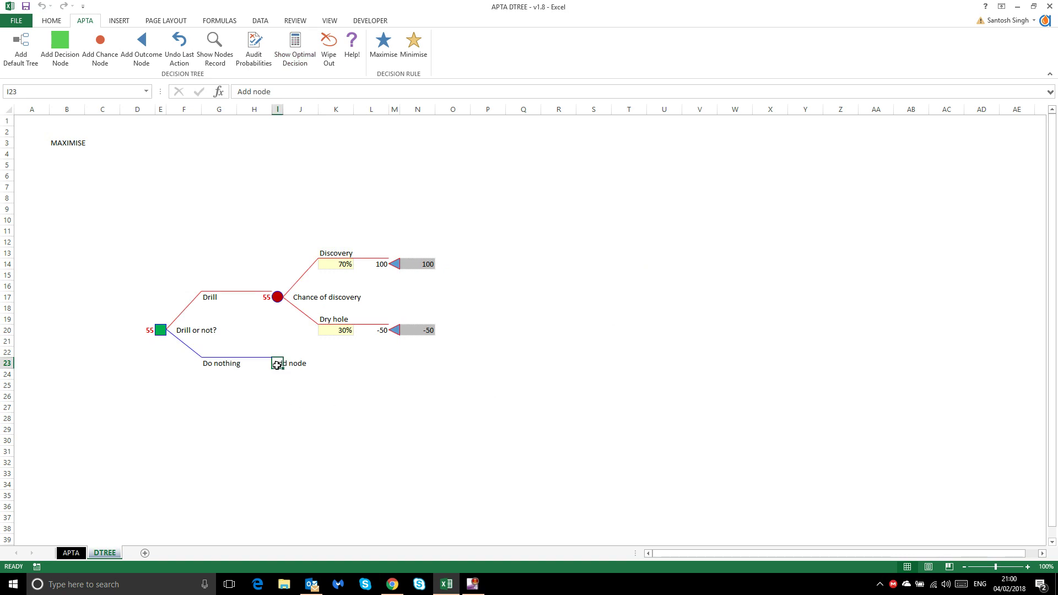
click(140, 52)
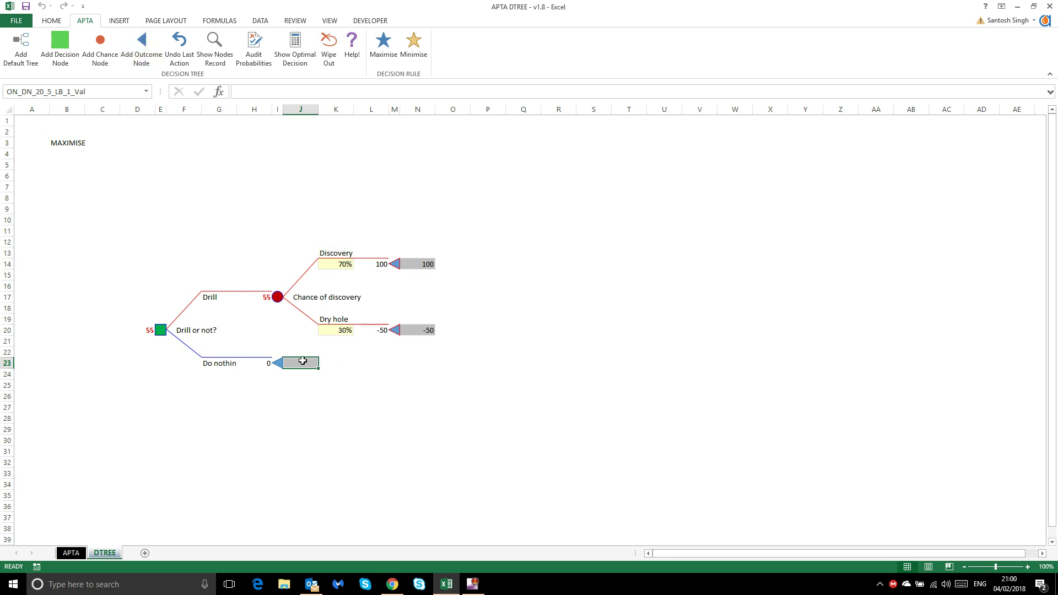
text(0)
key(Return)
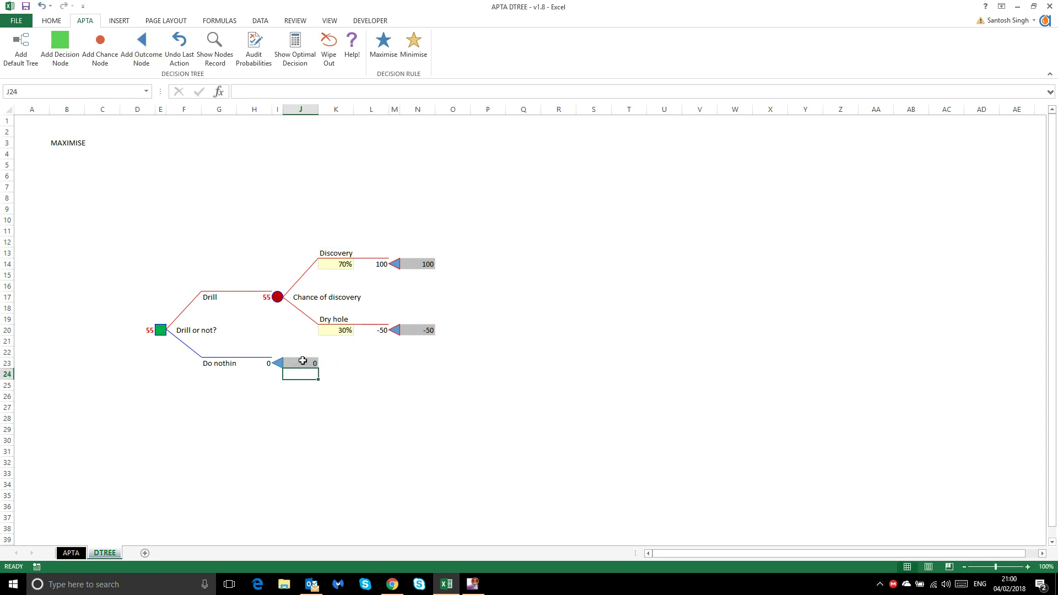
click(302, 360)
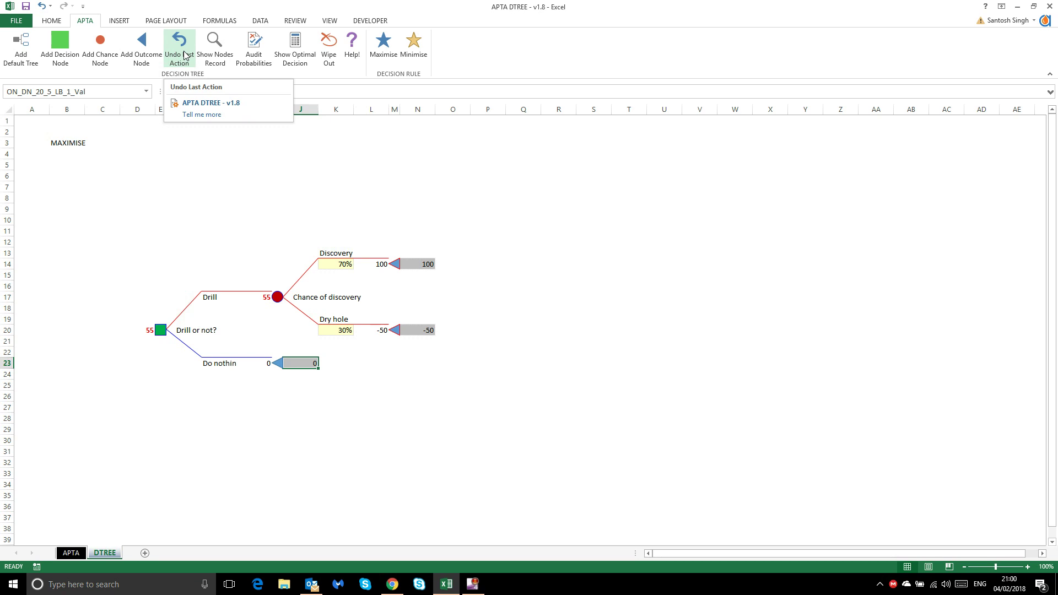
- Open the add-in's user guide and examine its opening definitions of decision trees, branches and the decision, chance and outcome nodes
click(353, 49)
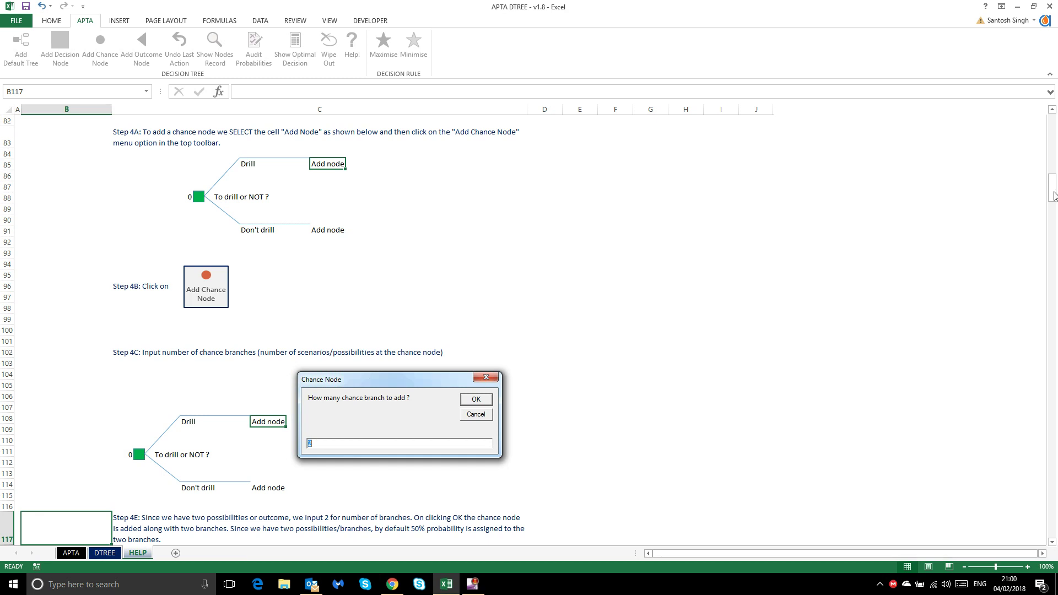
drag(1053, 195, 1054, 124)
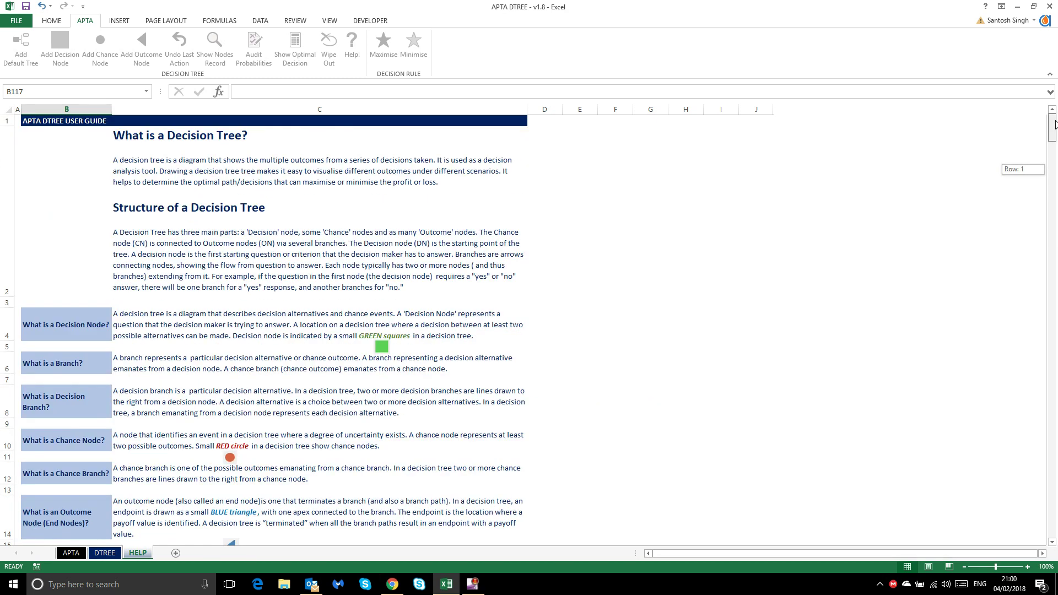
click(260, 265)
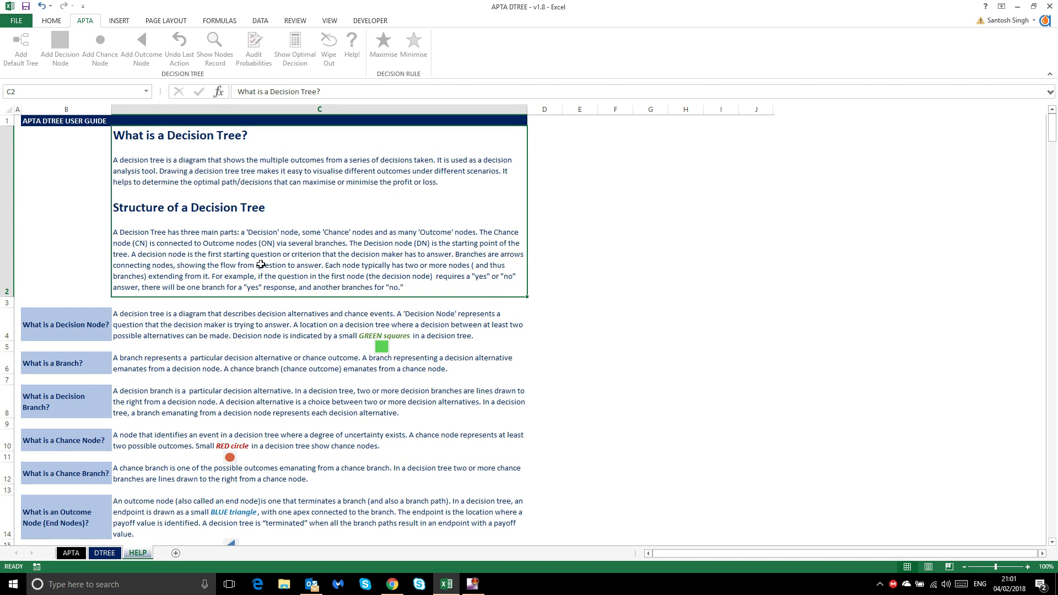
key(Down)
key(Down)
key(Down)
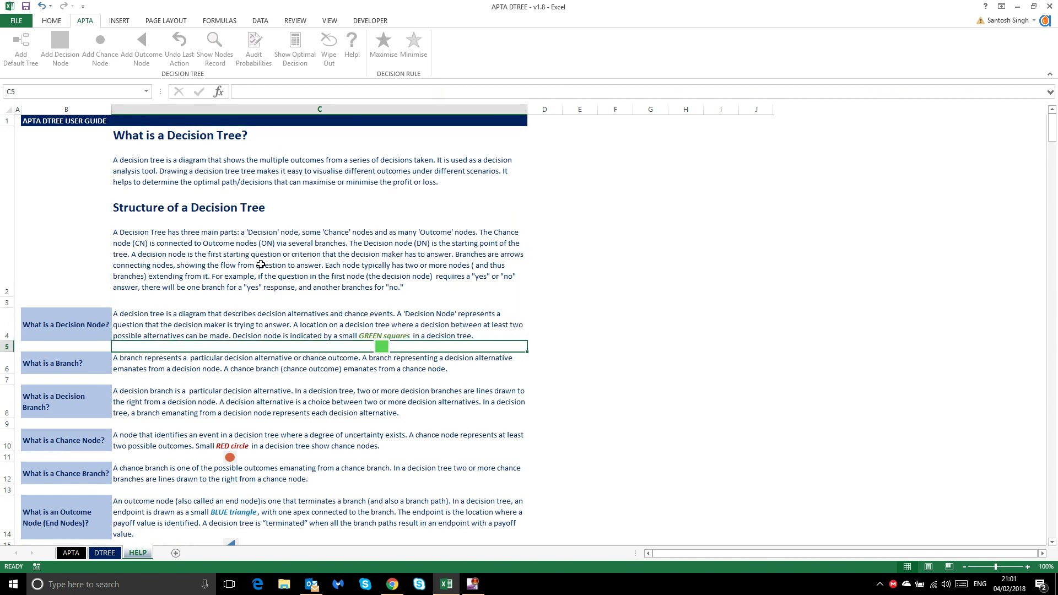
key(Down)
key(Down)
key(Down)
key(Down)
key(Down)
key(Down)
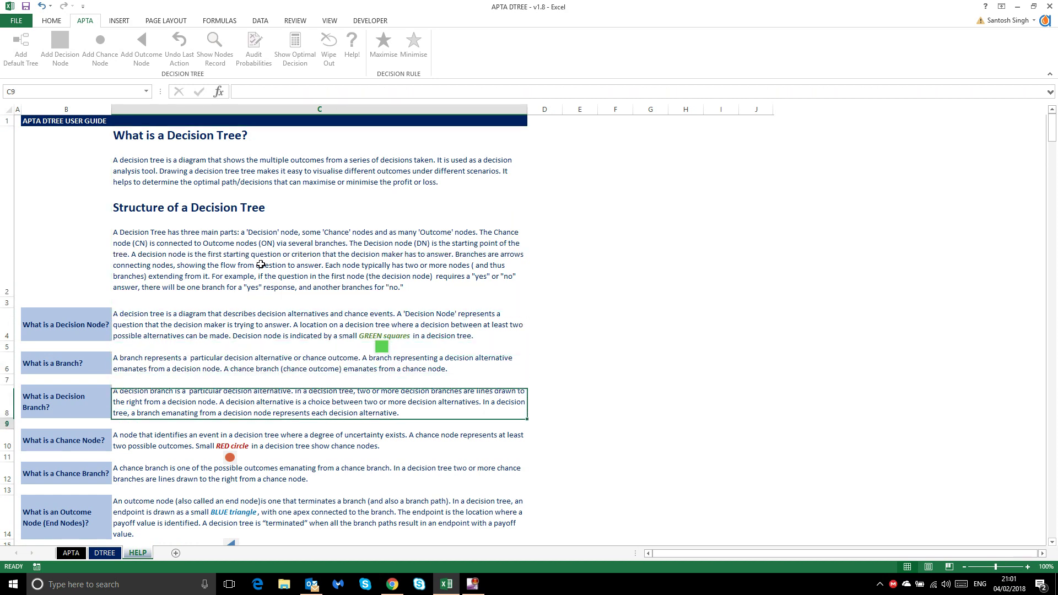
key(Down)
key(Down)
key(Down)
key(Down)
key(Down)
key(Down)
key(Down)
key(Down)
key(Down)
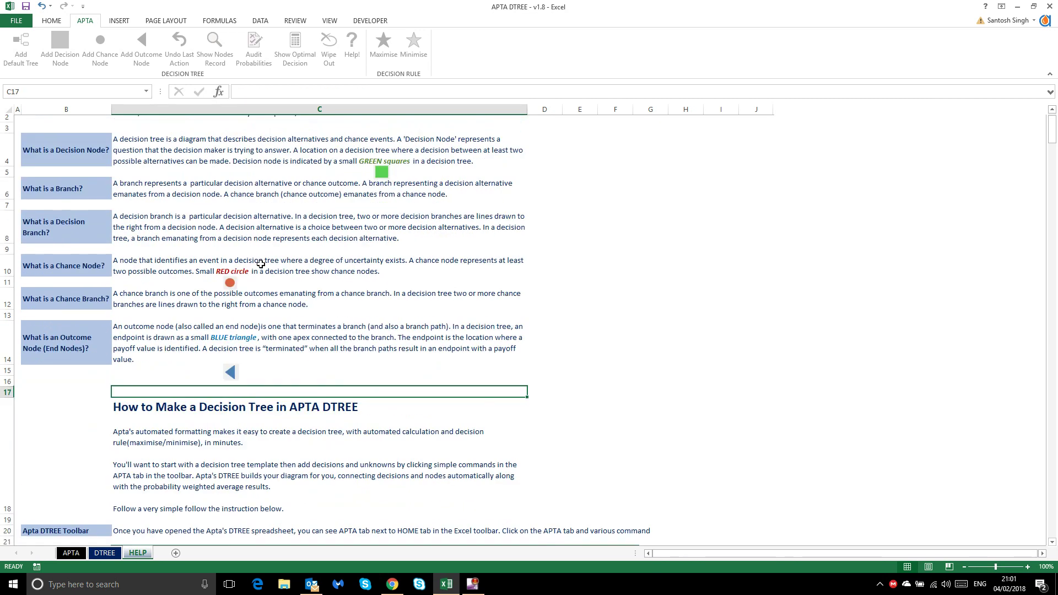
- Examine the guide's instructions on the DTREE toolbar, framing the decision question and adding a decision node
key(Down)
key(Down)
key(Down)
key(Down)
key(Down)
key(Down)
key(Down)
key(Down)
key(Down)
key(Down)
key(Down)
key(Down)
key(Down)
key(Down)
key(Down)
key(Down)
key(Down)
key(Down)
key(Down)
key(Down)
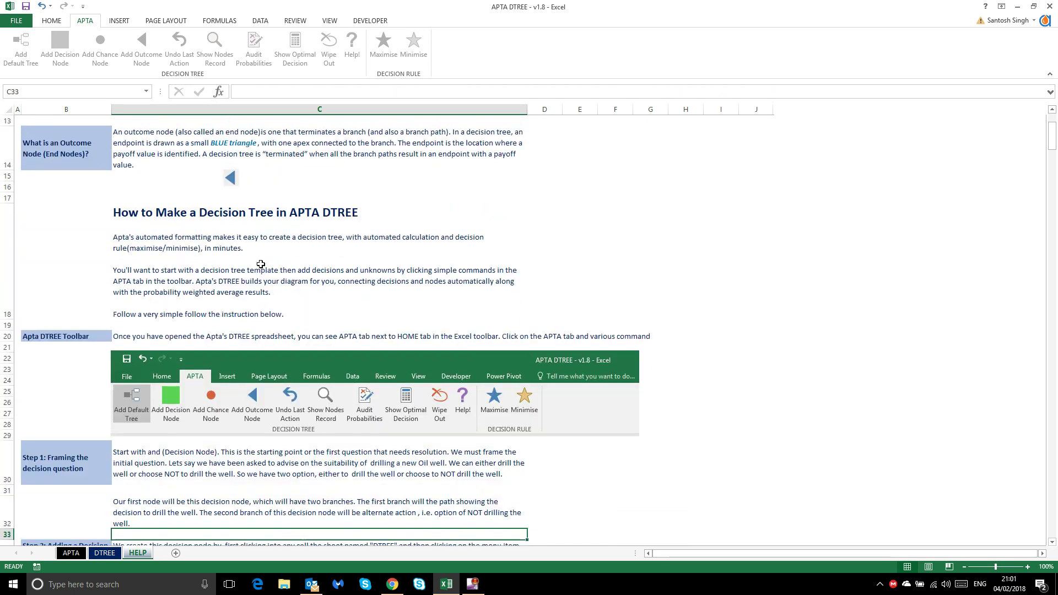
key(Down)
key(Down)
key(Down)
key(Down)
key(Down)
key(Down)
key(Down)
key(Down)
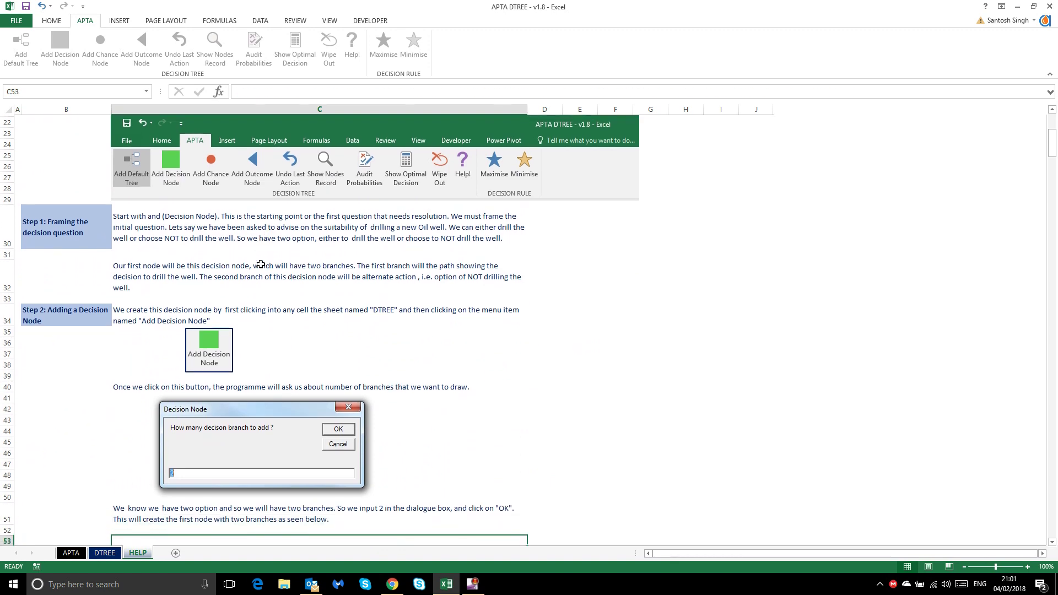
key(Down)
key(Down)
key(Down)
key(Down)
key(Down)
key(Down)
key(Down)
key(Down)
key(Down)
key(Down)
key(Down)
key(Down)
key(Down)
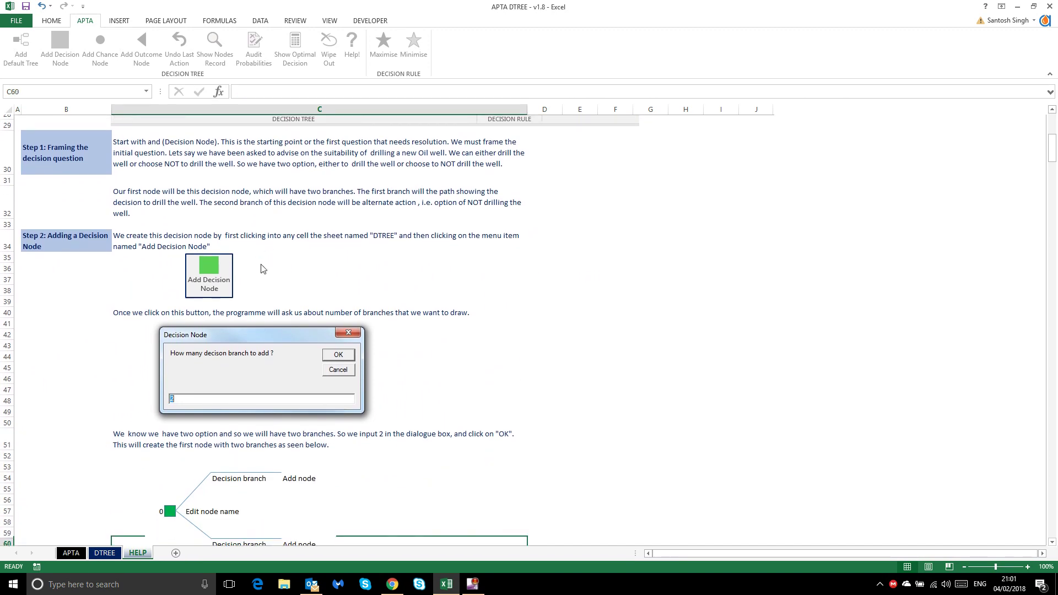